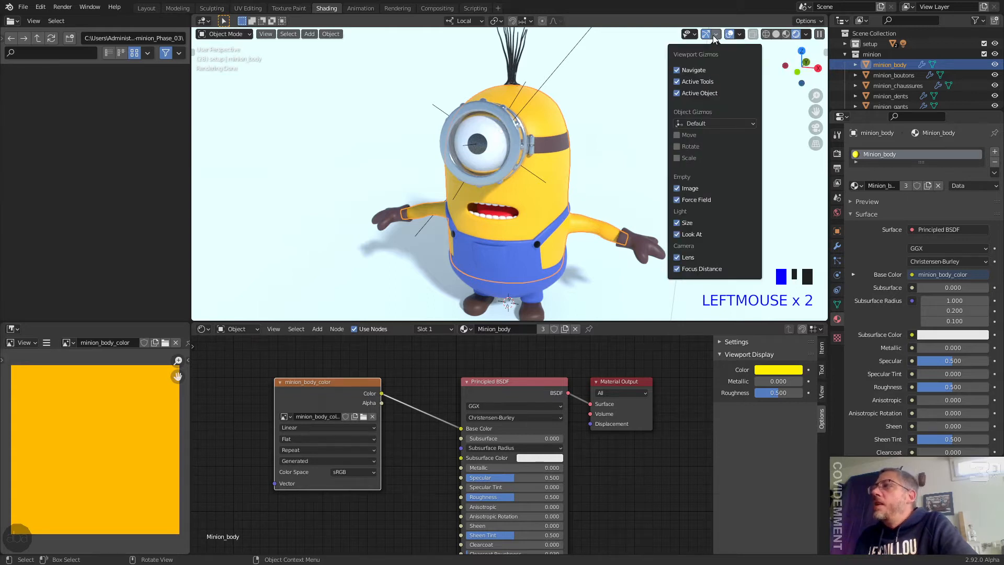
Step: Hide the navigation gizmo and the Extras overlay in the 3D viewport, leaving no object selected
click(677, 70)
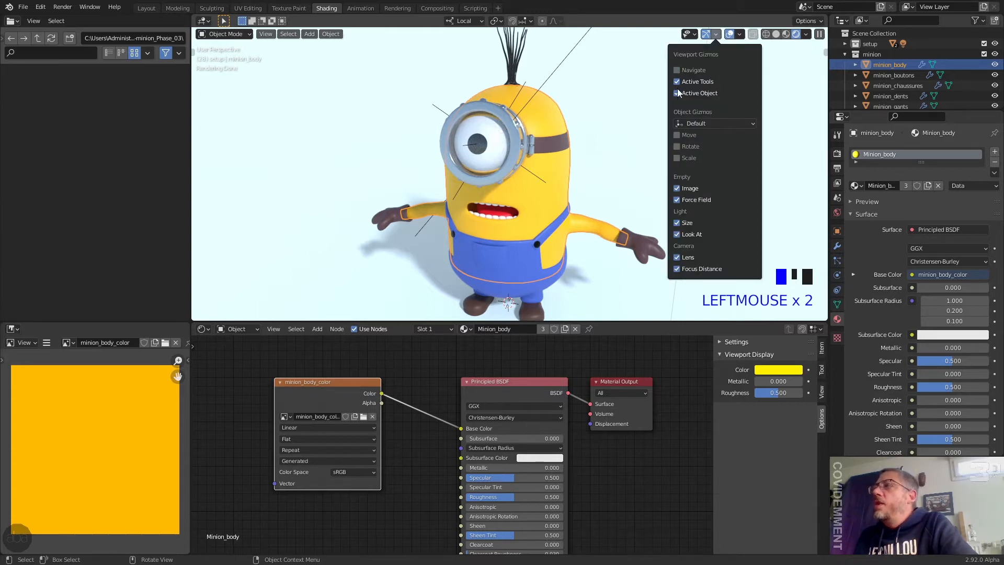
mouse_move(741, 35)
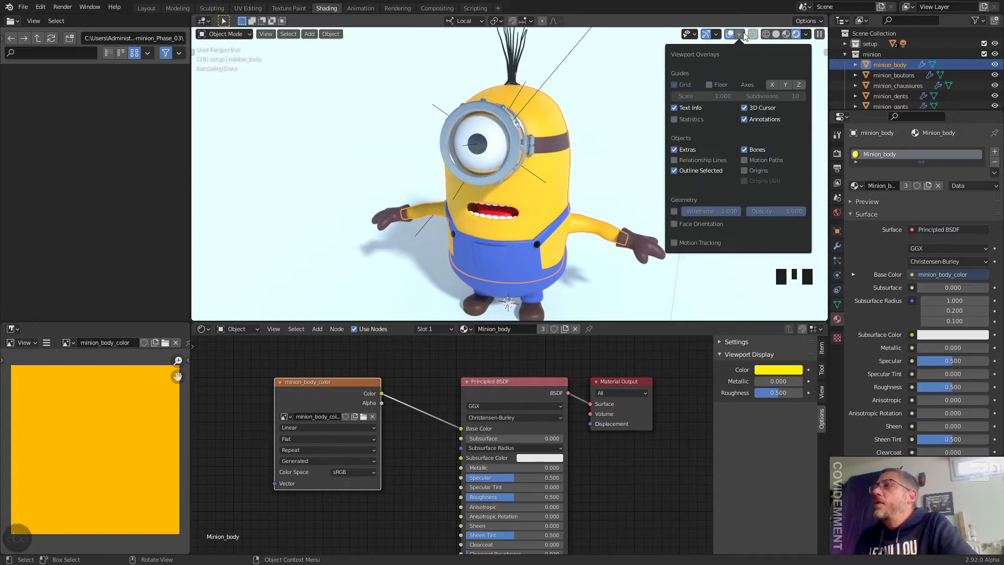
click(675, 151)
click(606, 148)
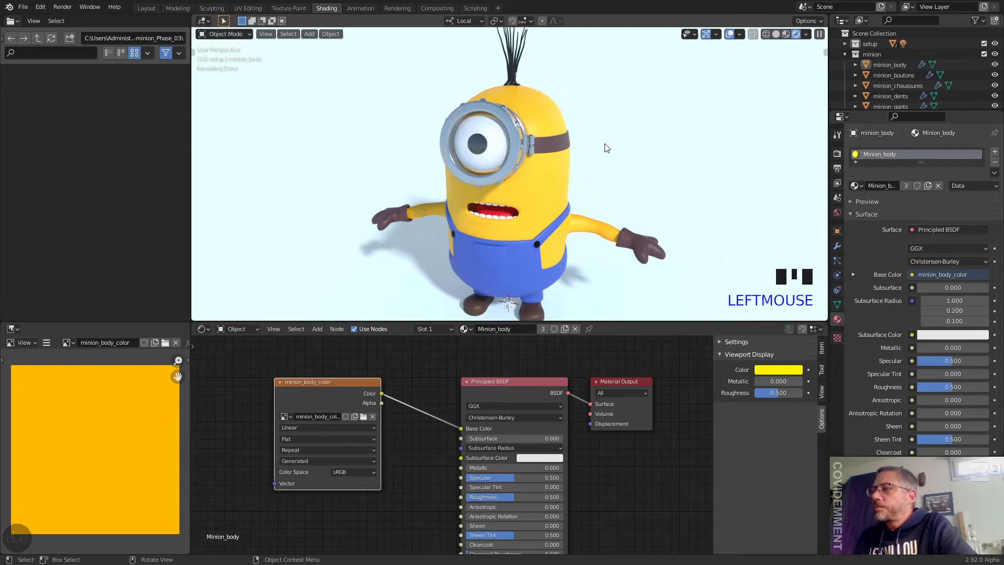
Step: Orbit to a low front view of the minion and select the goggle glass, minion_lunette_verre
middle_drag(606, 148, 628, 116)
click(558, 139)
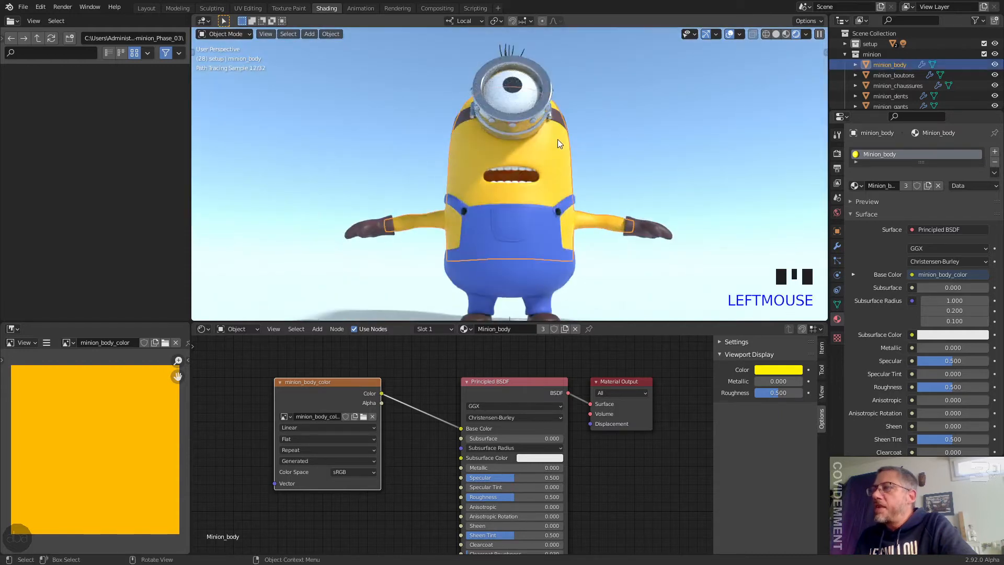
click(498, 278)
click(484, 170)
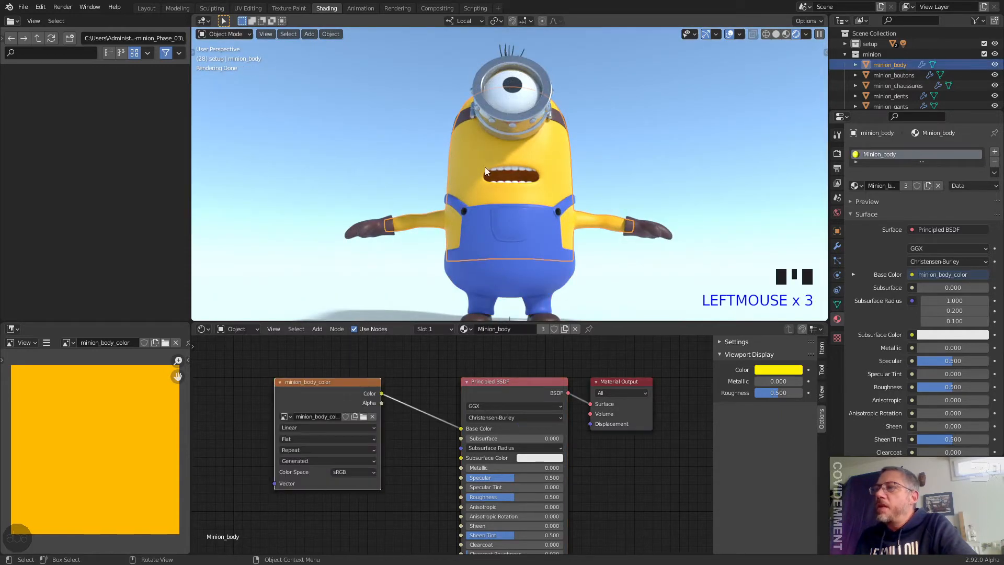
click(522, 114)
click(507, 94)
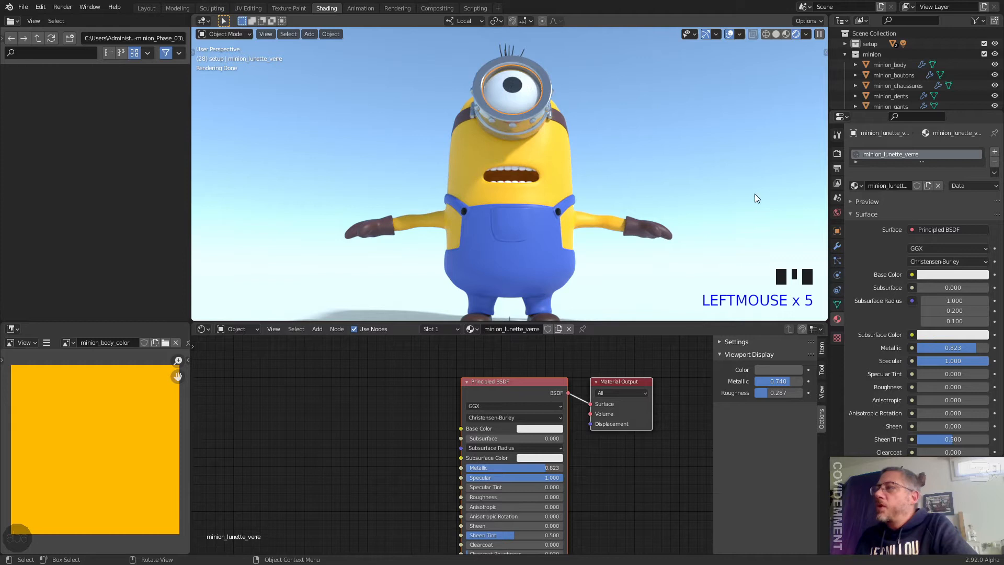
Step: Switch the viewport to Material Preview shading and frame the goggle glass up close from the front
click(787, 34)
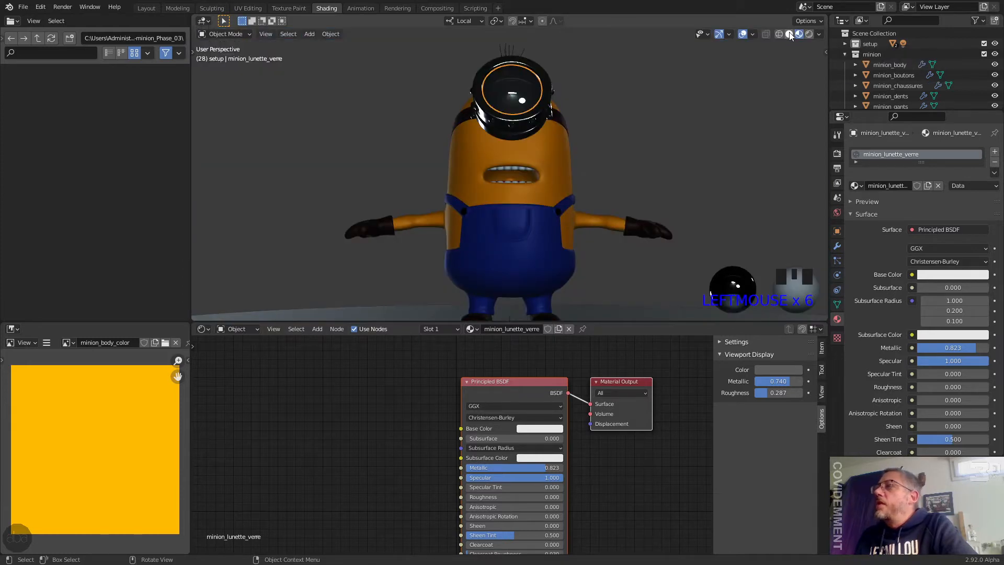
middle_drag(548, 124, 516, 171)
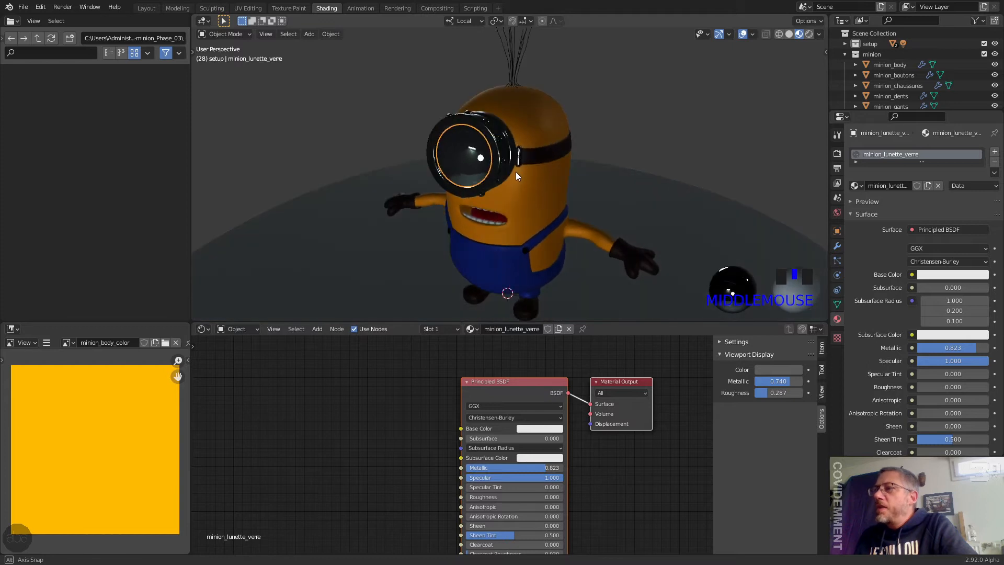
scroll(471, 164, up, 3)
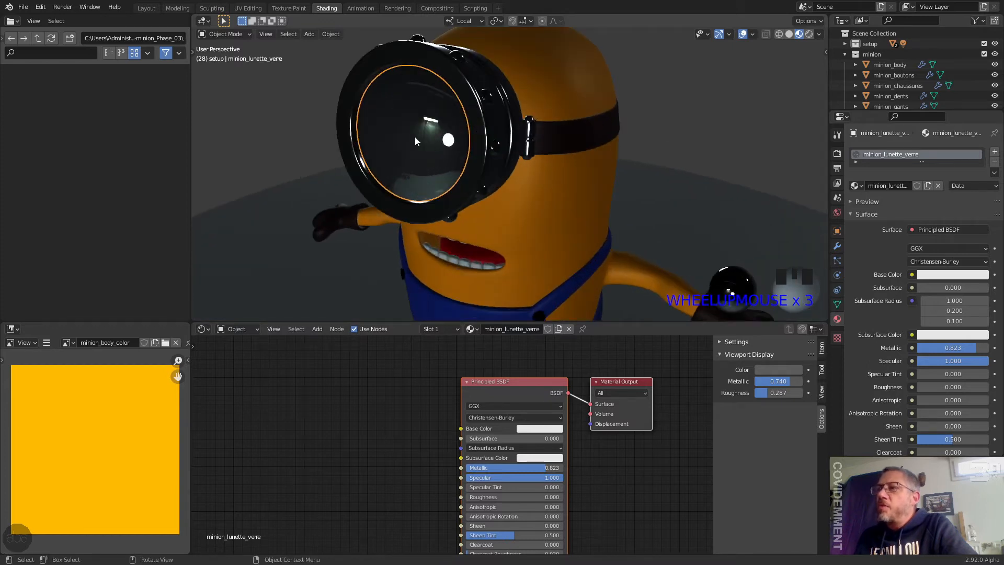
middle_drag(415, 140, 517, 165)
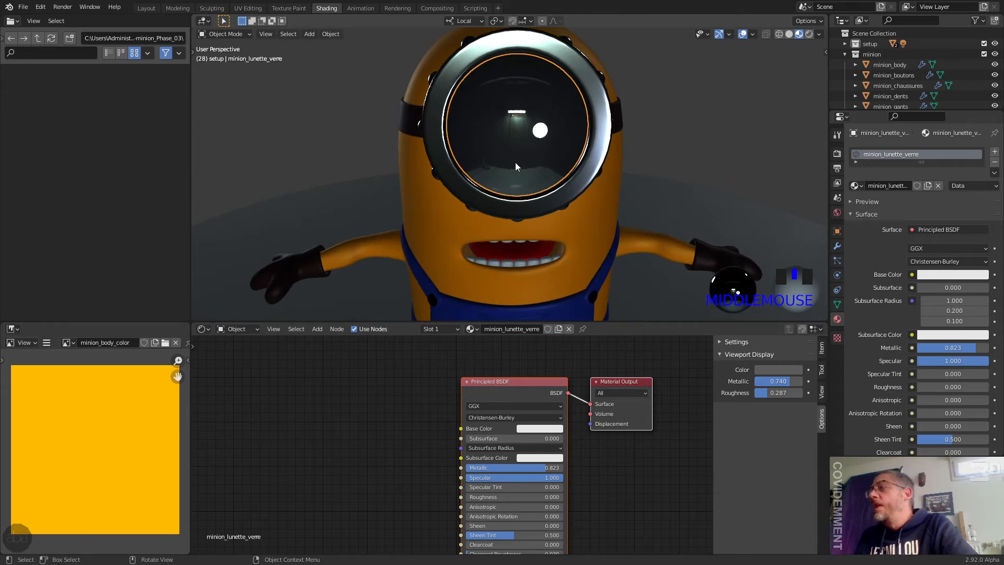
Step: Examine the glass material's sidebar settings and the Material Output node's properties in the shader editor
click(721, 342)
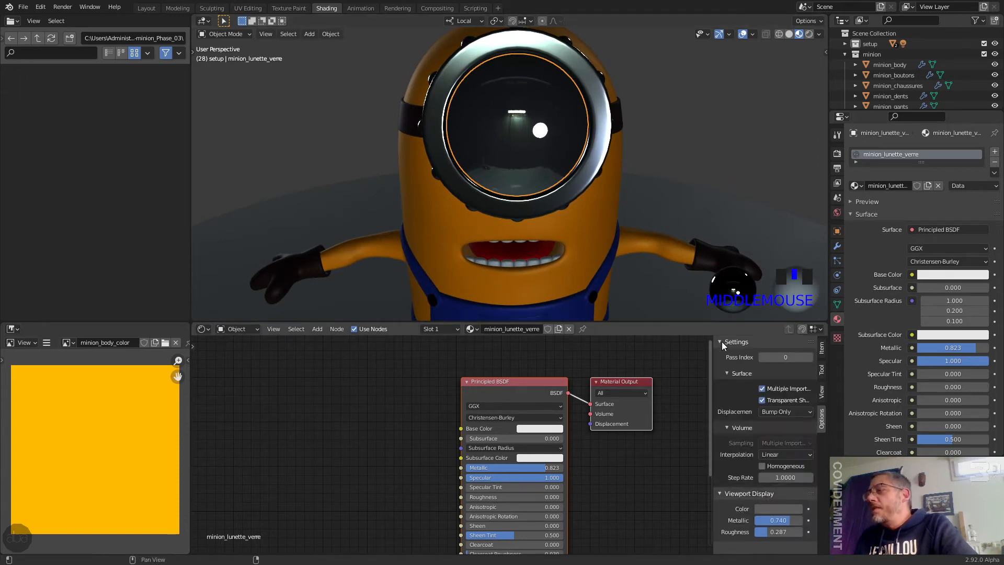
click(722, 341)
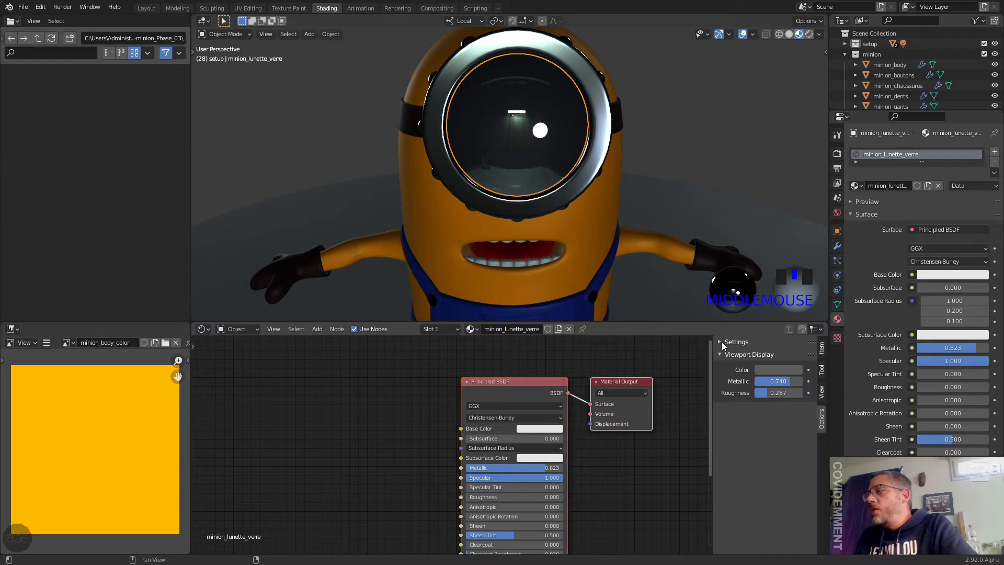
click(821, 394)
click(823, 349)
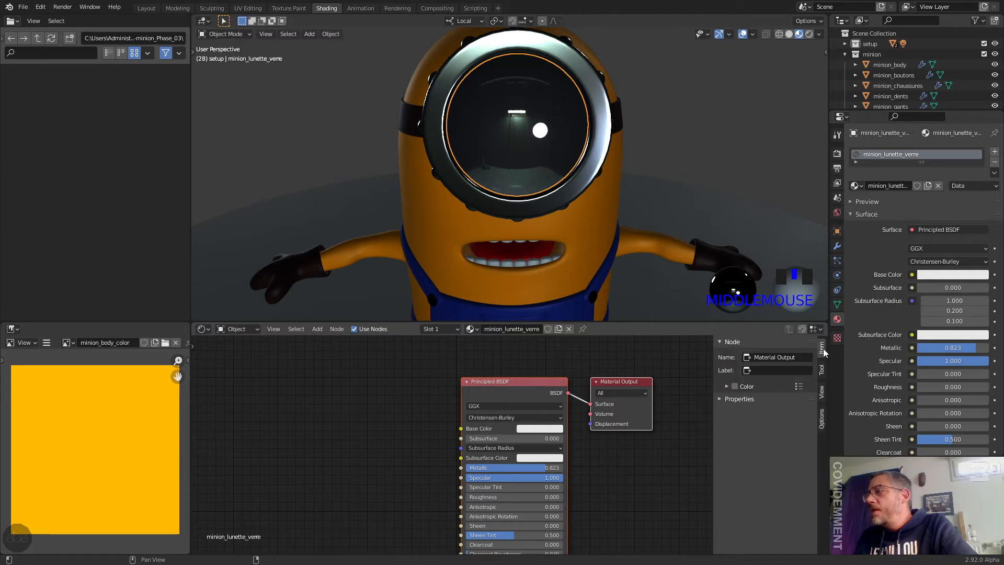
click(721, 399)
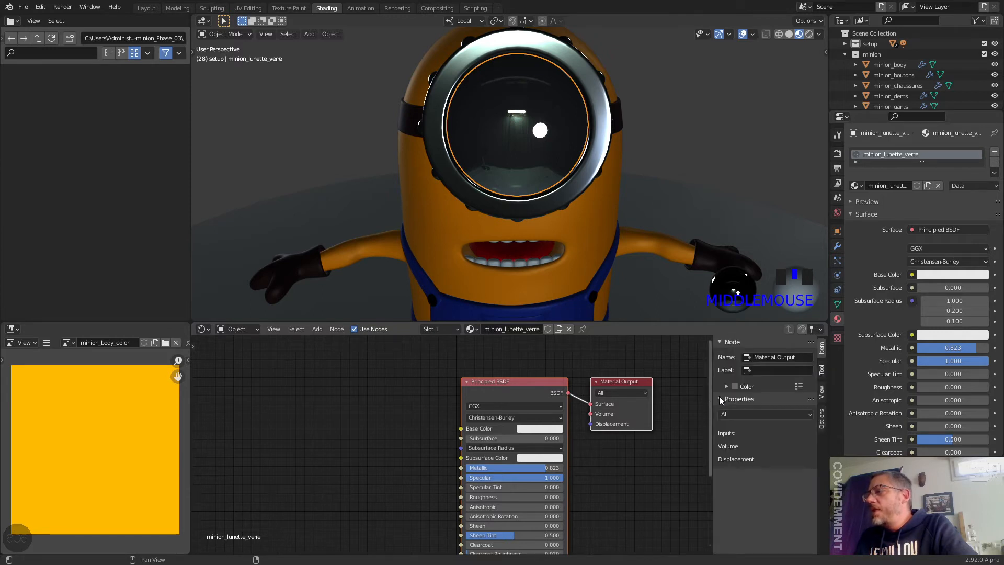
click(823, 370)
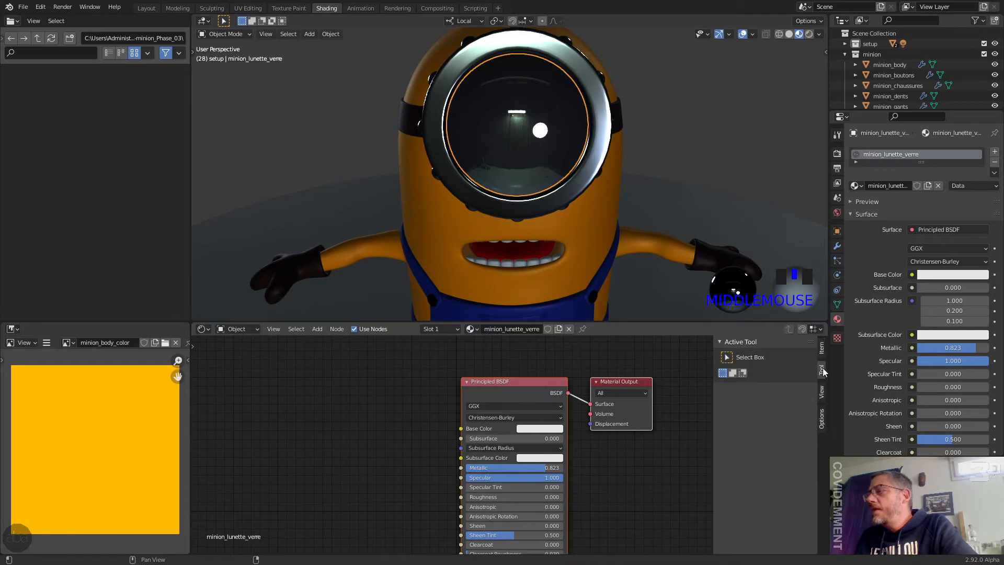
click(823, 391)
click(822, 419)
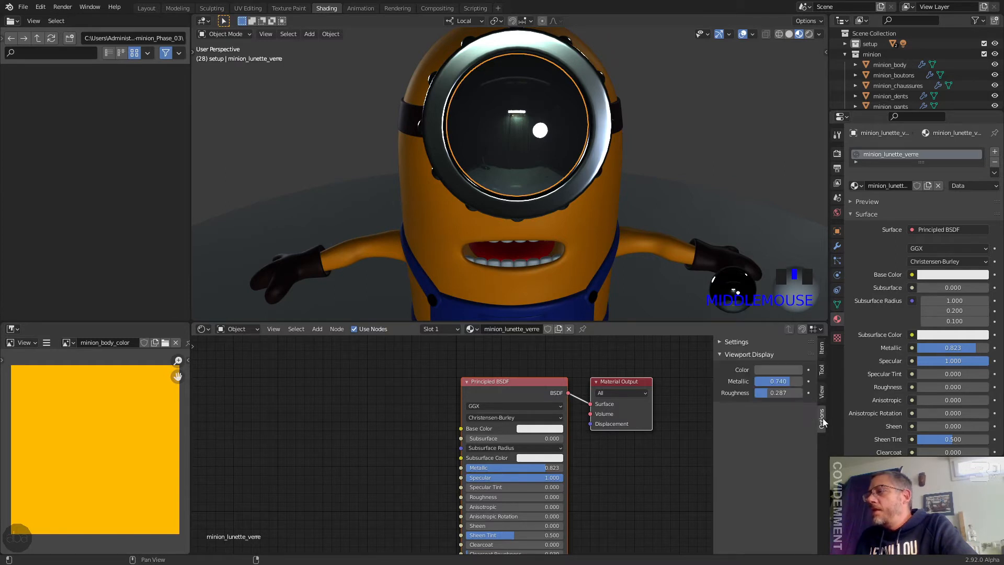
Step: Select the Principled BSDF node and review its input properties and the material settings in the shader editor's sidebar
click(508, 385)
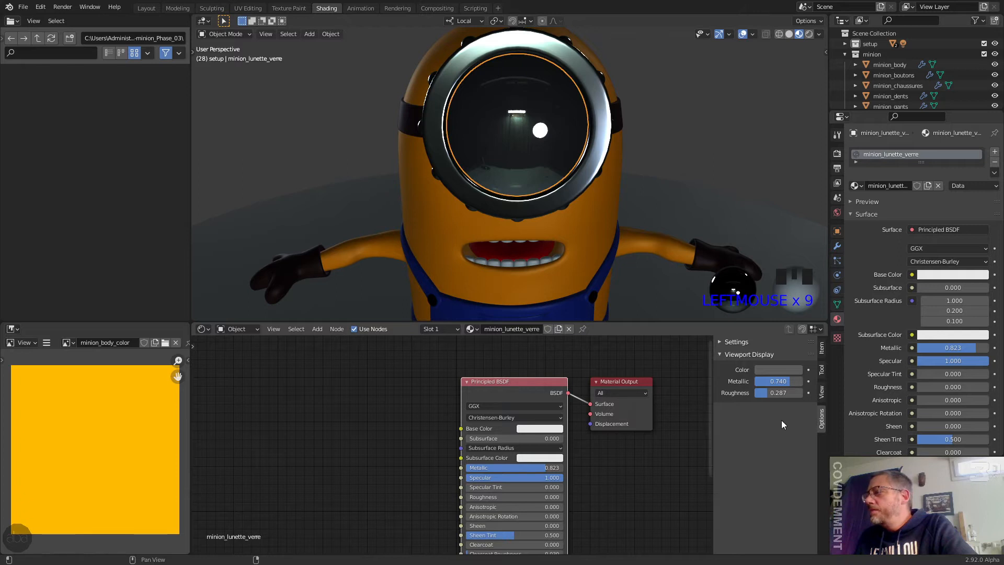
click(734, 341)
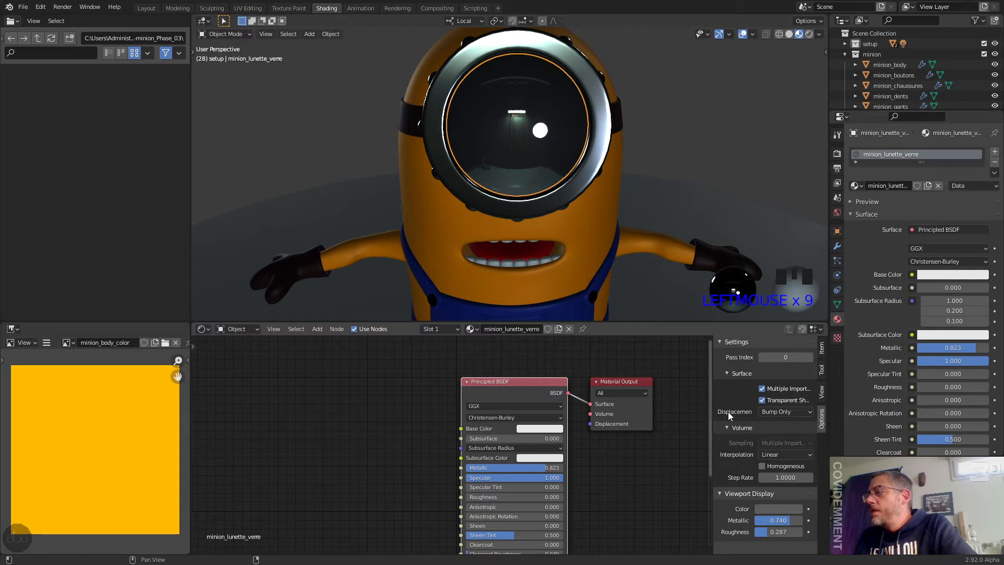
click(824, 349)
scroll(765, 427, down, 4)
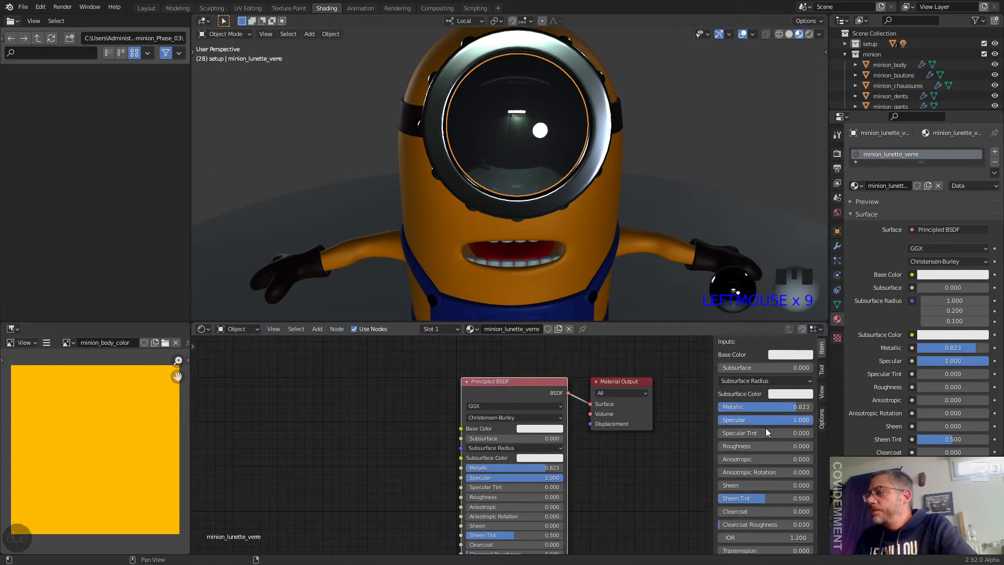
click(822, 370)
click(822, 393)
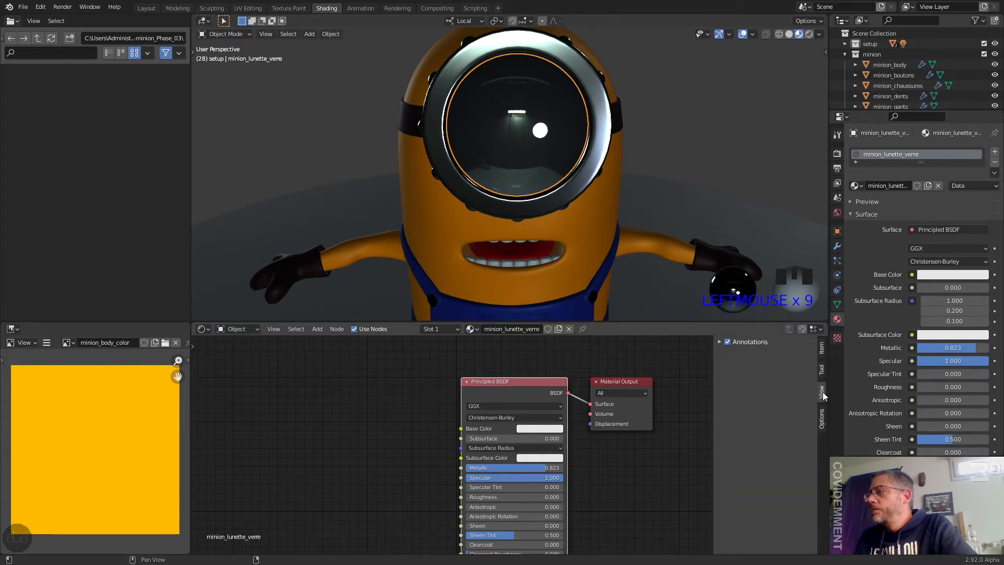
click(822, 418)
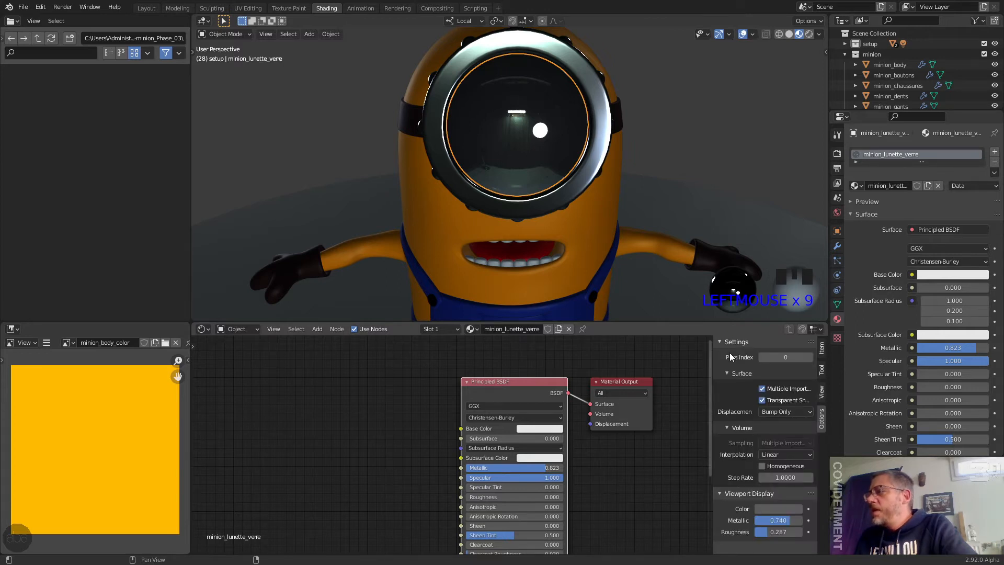
Step: Compare the Settings and Viewport Display options in the shader editor's sidebar with those in the material properties
scroll(871, 357, down, 15)
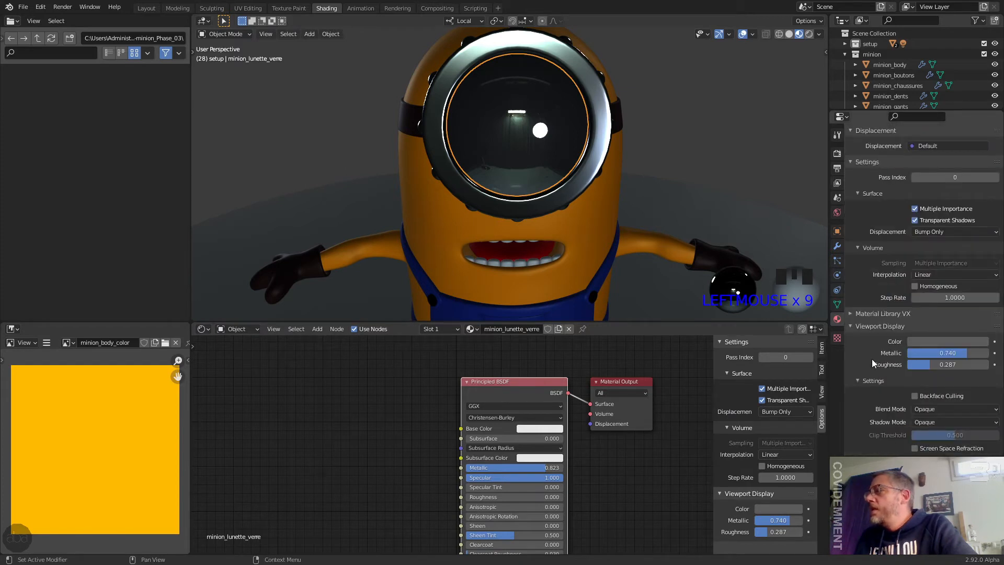
scroll(871, 359, down, 3)
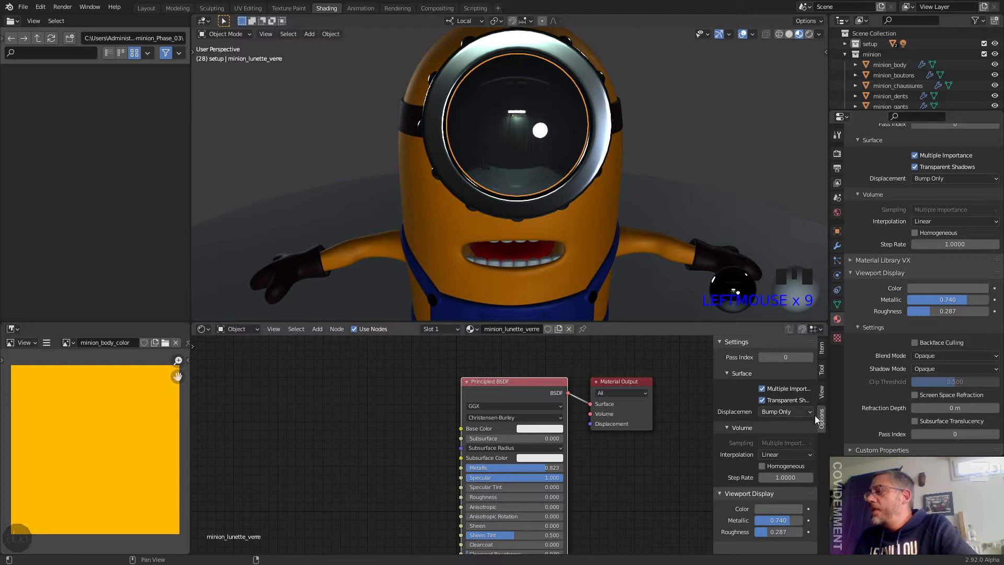
double_click(507, 379)
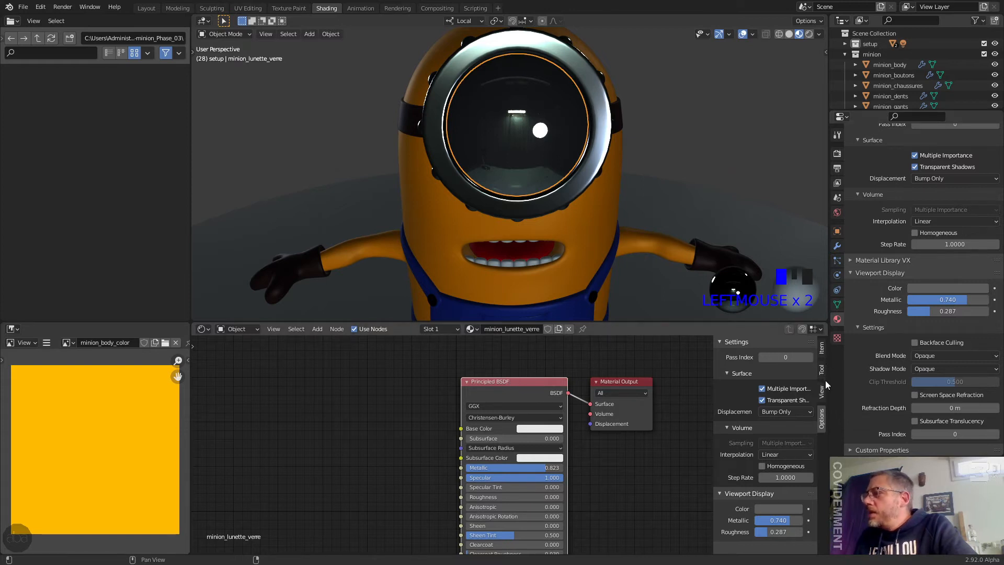
click(732, 428)
click(738, 441)
click(733, 341)
click(730, 339)
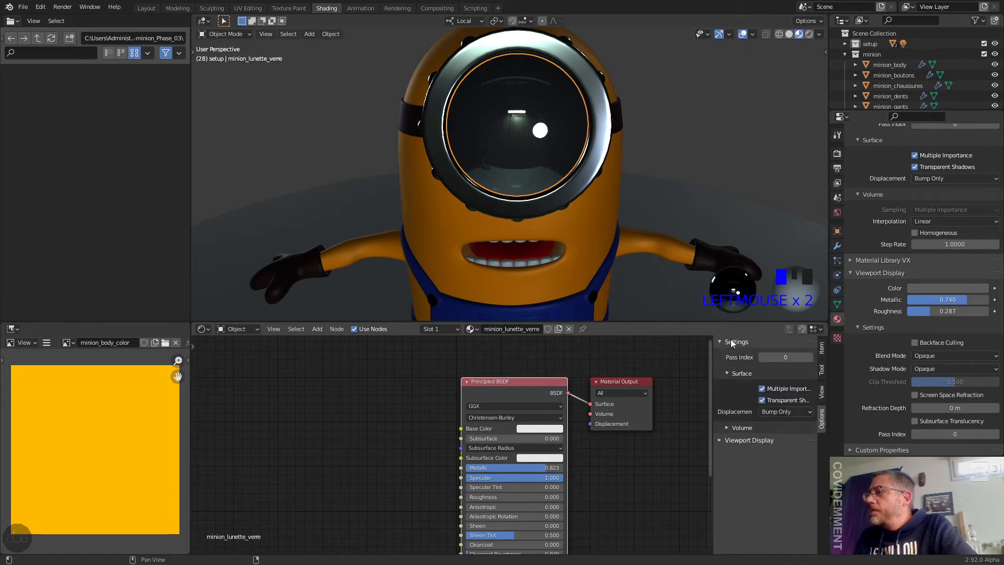
click(736, 426)
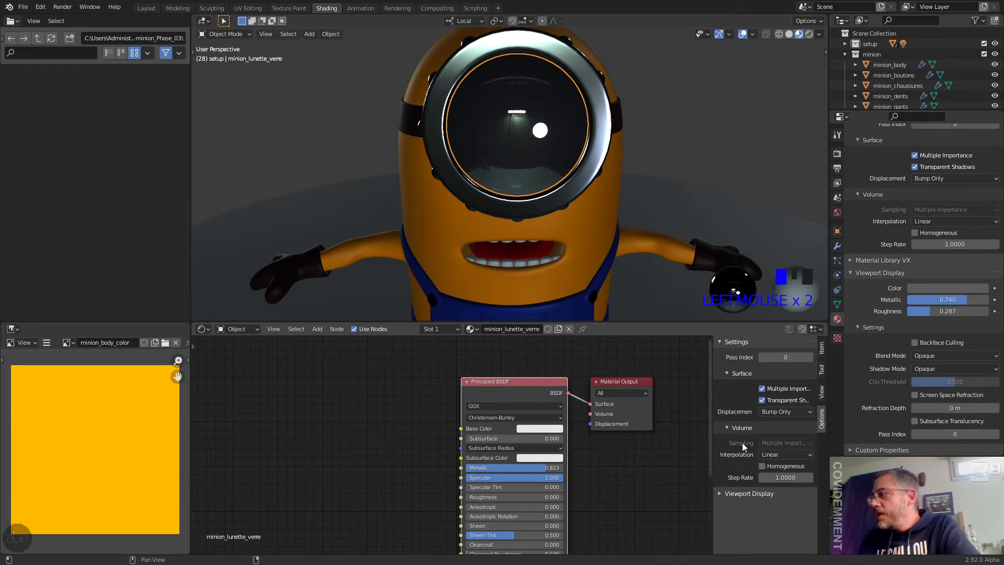
click(739, 494)
click(738, 494)
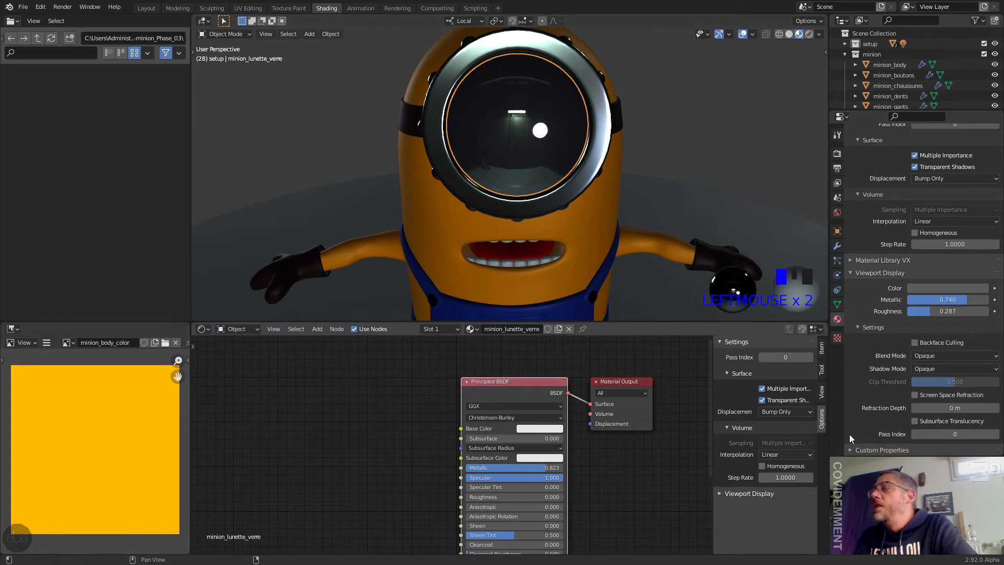
scroll(877, 276, up, 7)
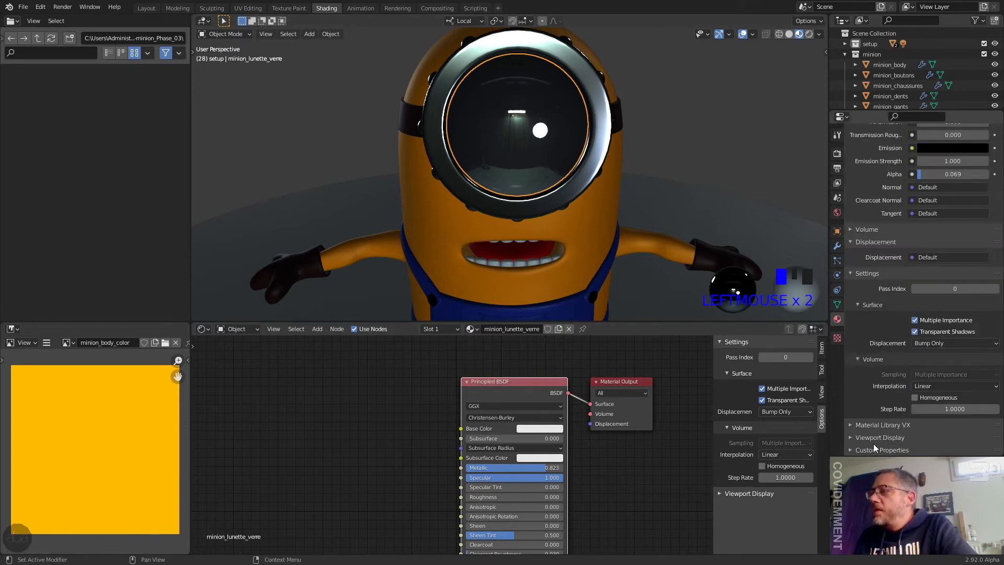
scroll(892, 363, down, 7)
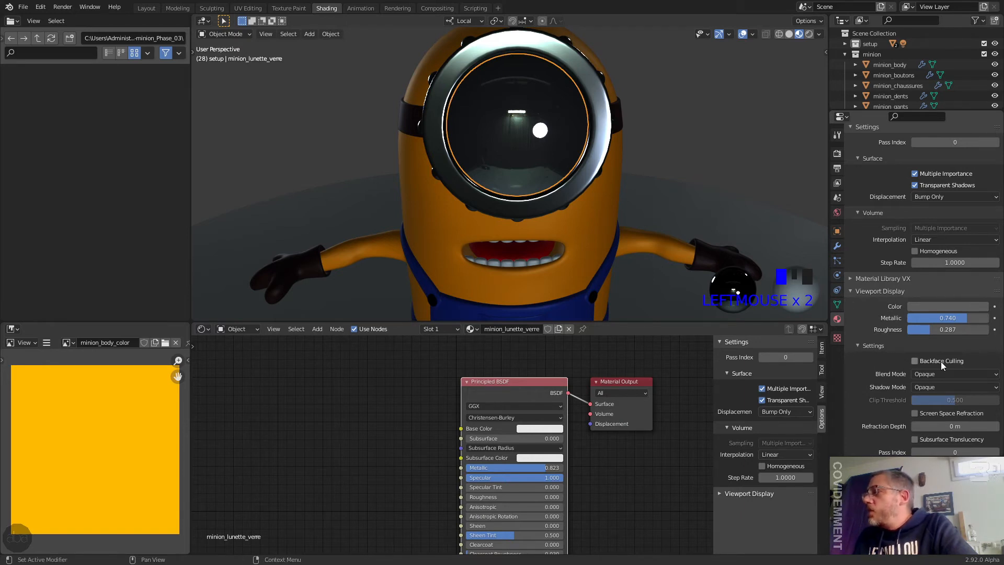
Step: Set the glass material's blend mode to Alpha Blend and its shadow mode to Alpha Hashed
click(931, 374)
click(930, 374)
click(928, 375)
click(931, 421)
click(927, 387)
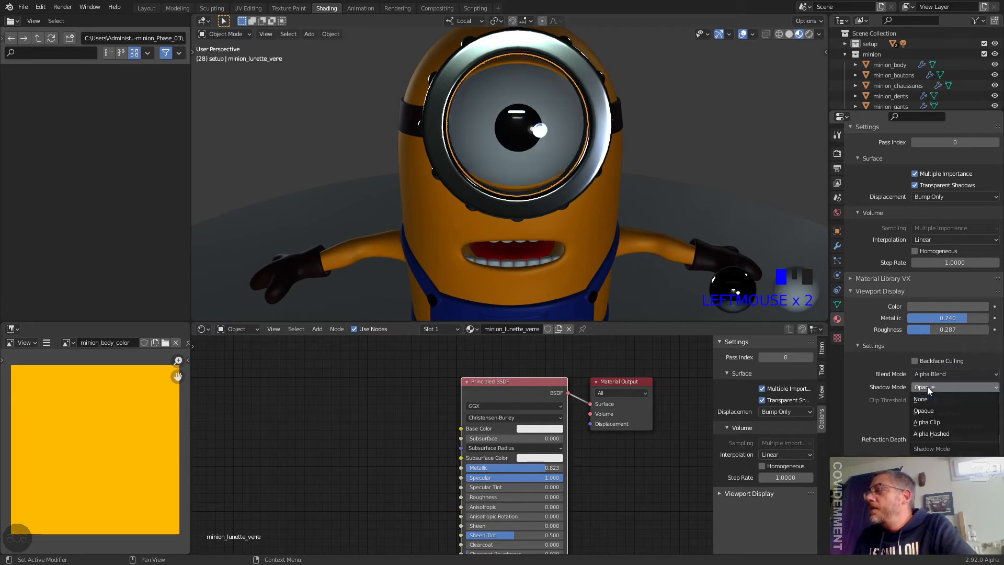
click(940, 432)
middle_drag(758, 220, 770, 143)
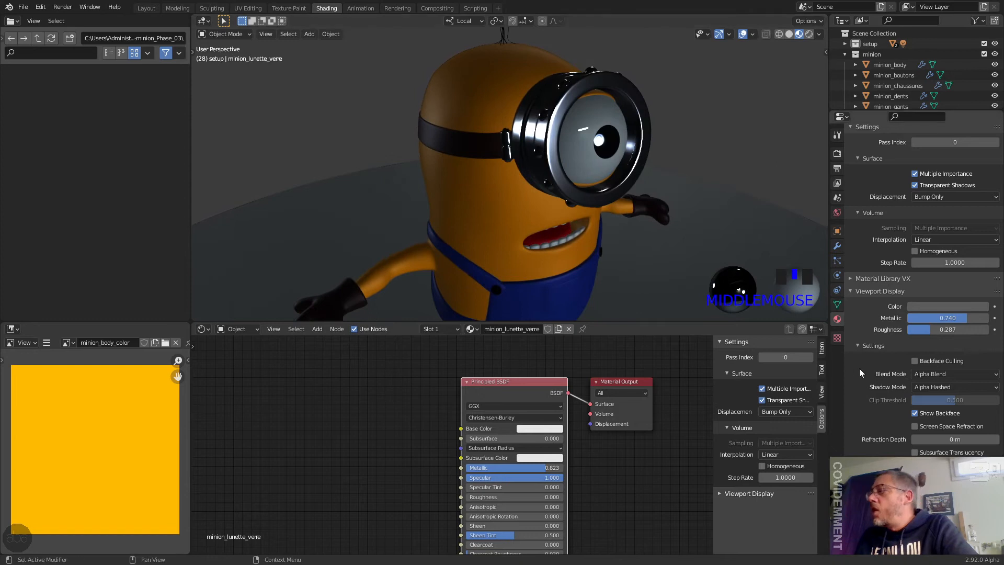
Step: Try the Alpha Hashed and Alpha Clip blend modes on the goggle glass and restore Alpha Blend
click(949, 374)
click(951, 408)
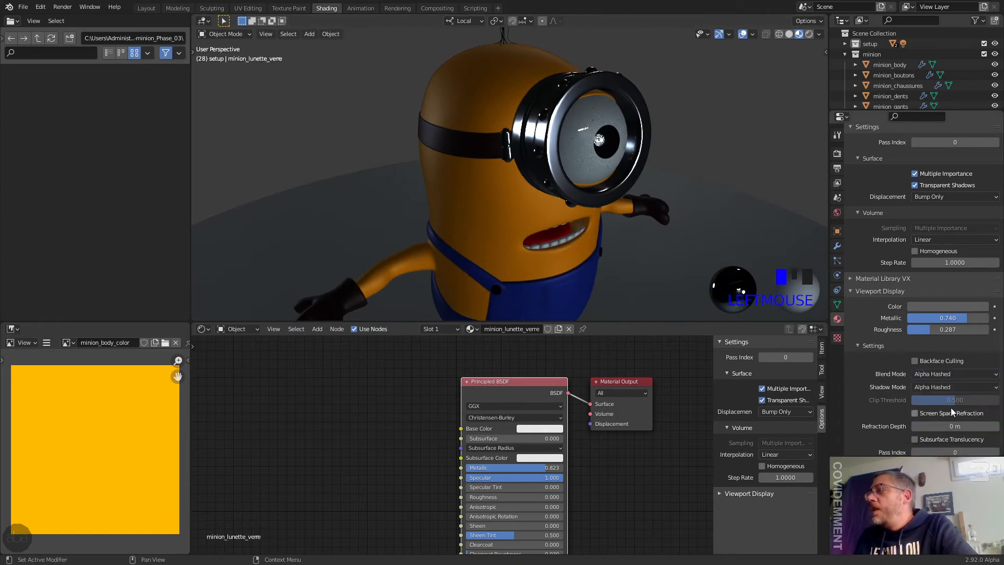
middle_drag(735, 303, 573, 110)
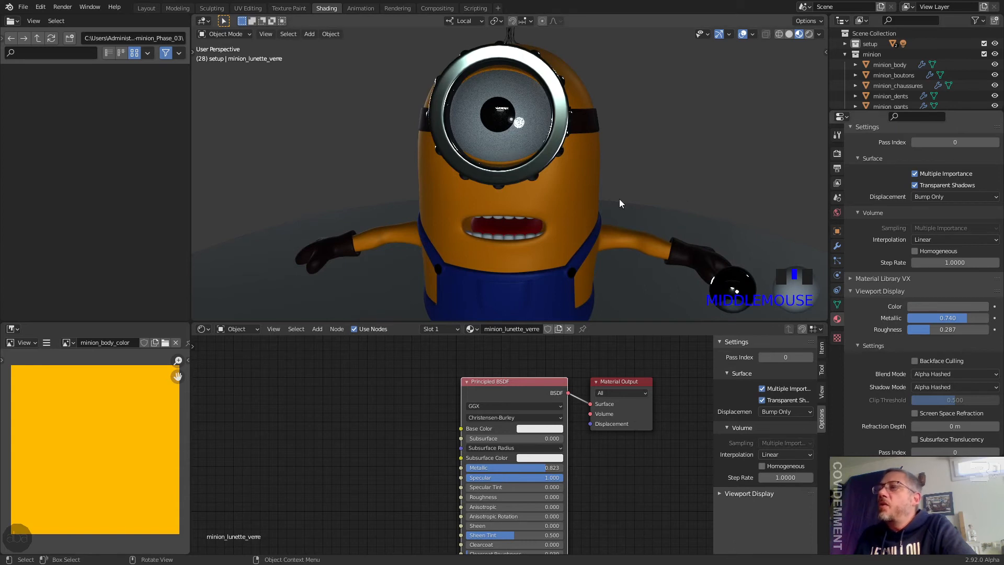
click(929, 374)
click(950, 398)
middle_drag(680, 173, 598, 149)
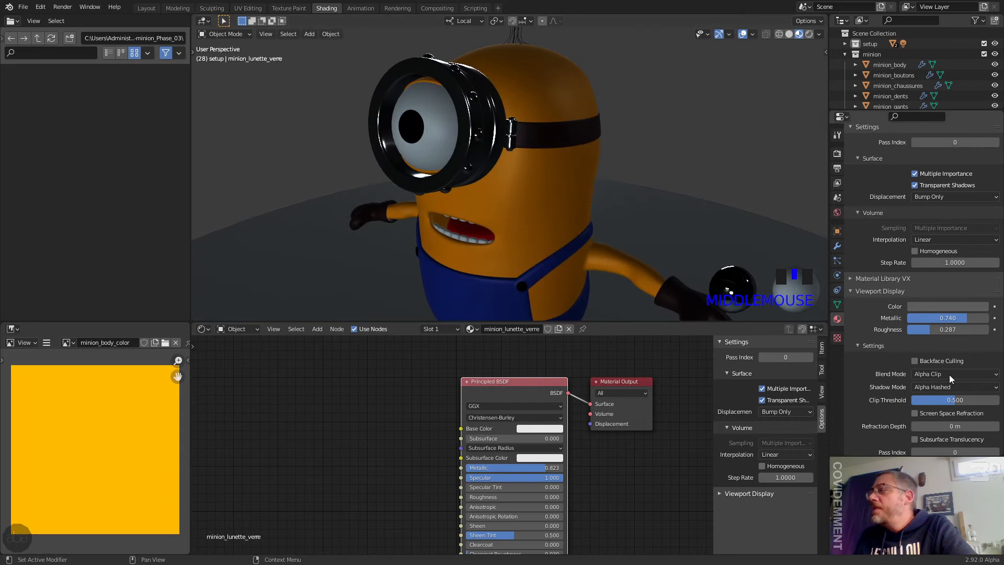
click(955, 375)
click(950, 420)
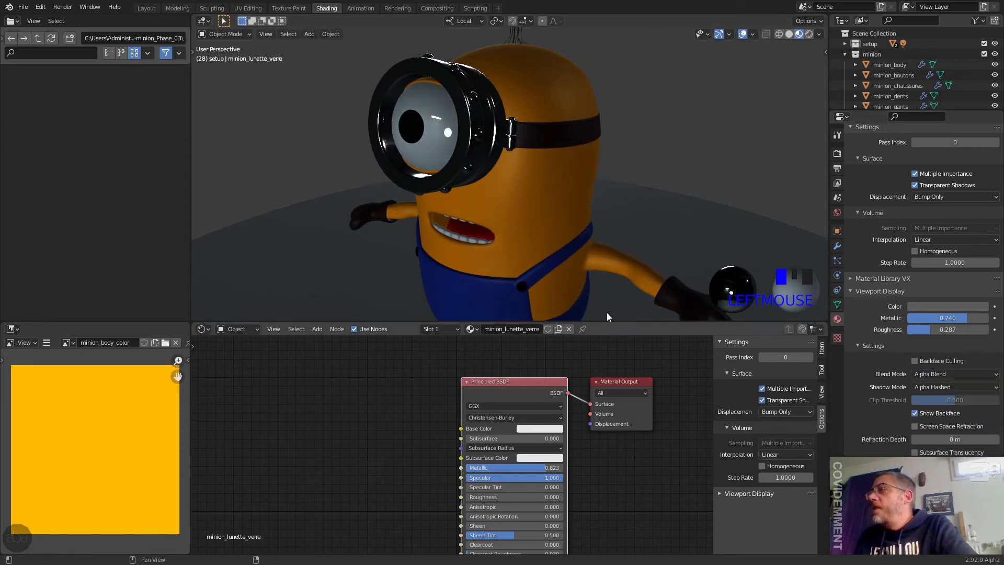
Step: Try the Alpha Clip shadow mode on the goggle glass and restore Alpha Hashed
middle_drag(478, 68, 612, 75)
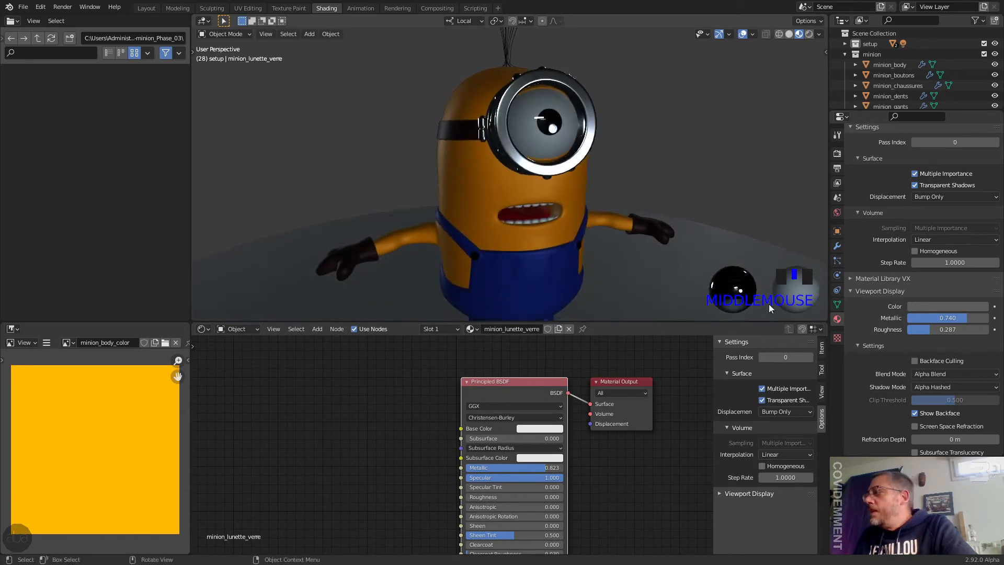
click(936, 388)
click(940, 420)
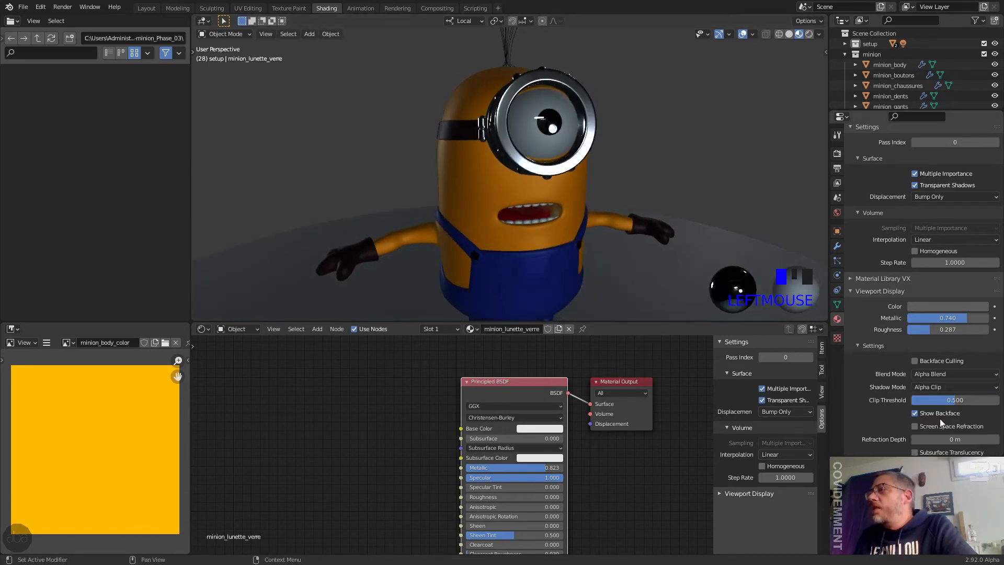
click(930, 384)
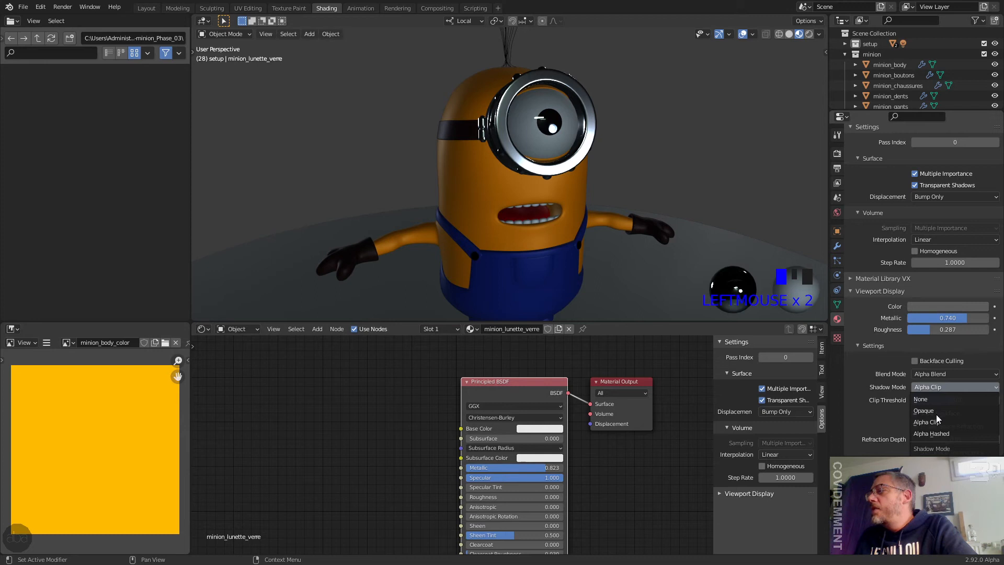
click(940, 434)
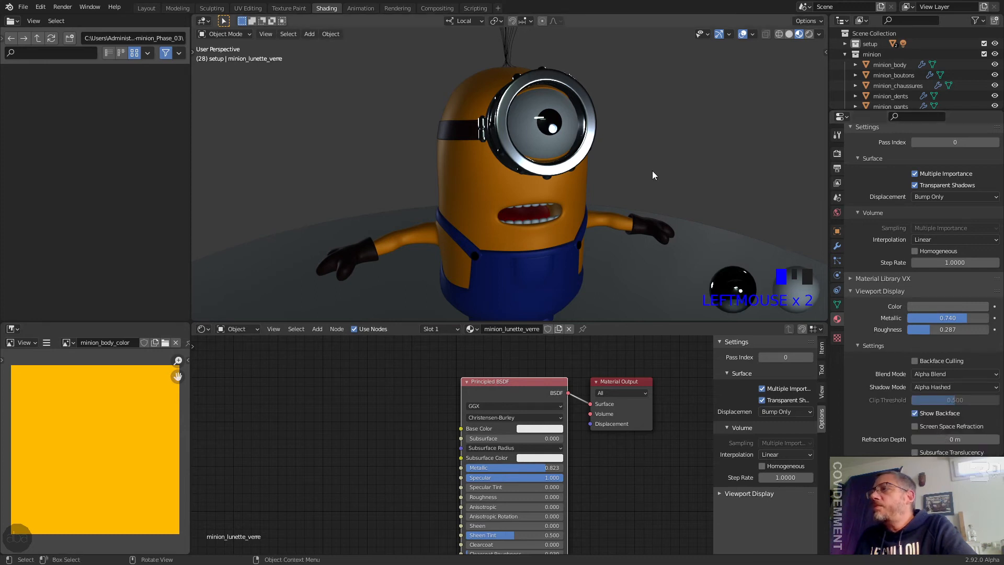
Step: Inspect the goggle glass up close, switch the viewport to rendered shading and frame the whole minion
scroll(582, 172, up, 3)
middle_drag(497, 134, 562, 148)
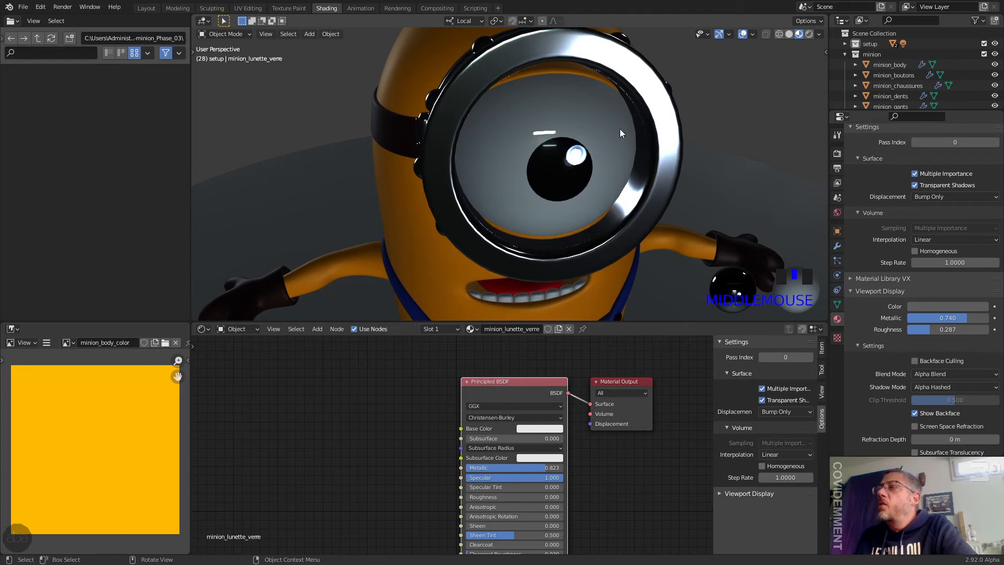
click(810, 34)
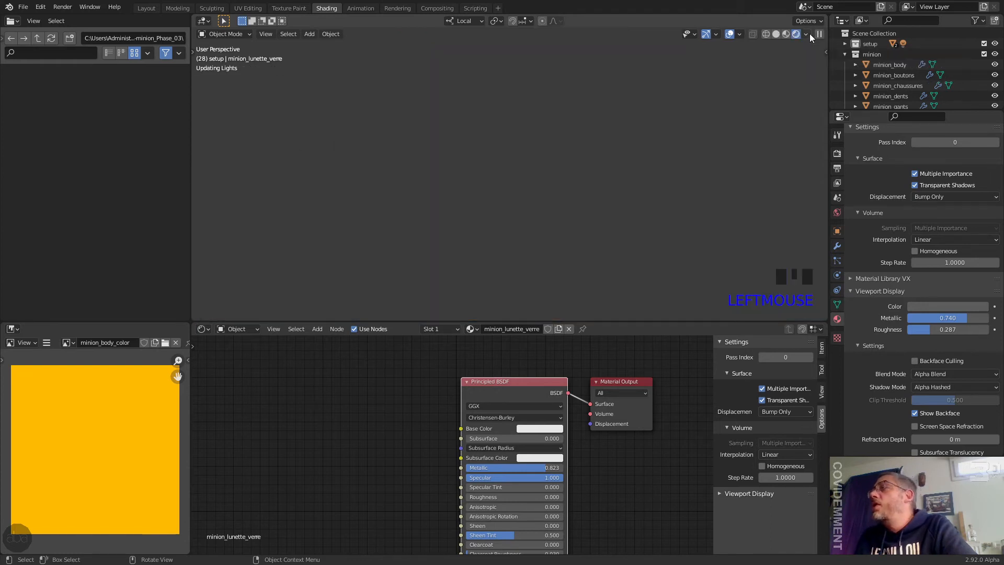
middle_drag(575, 172, 644, 149)
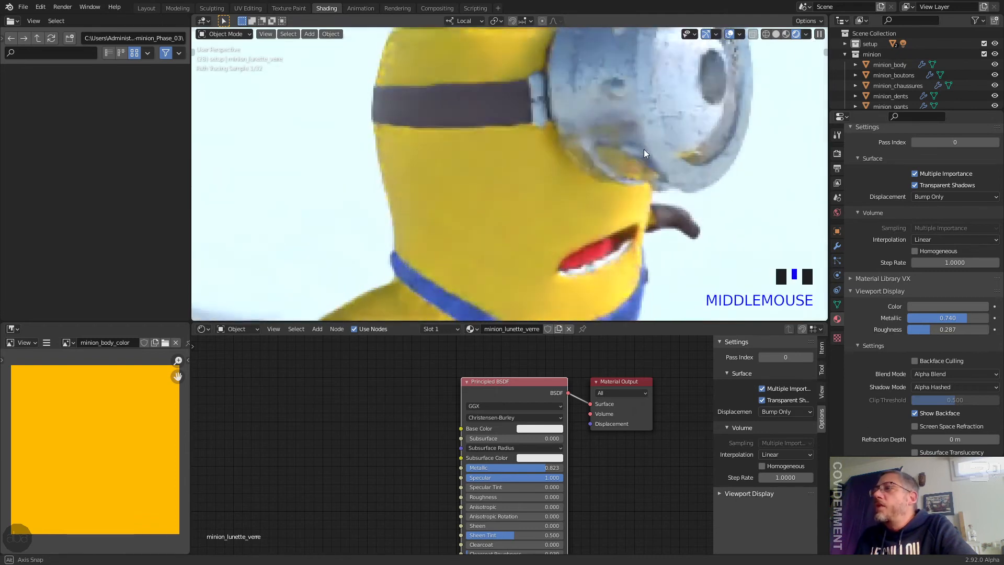
scroll(689, 160, down, 5)
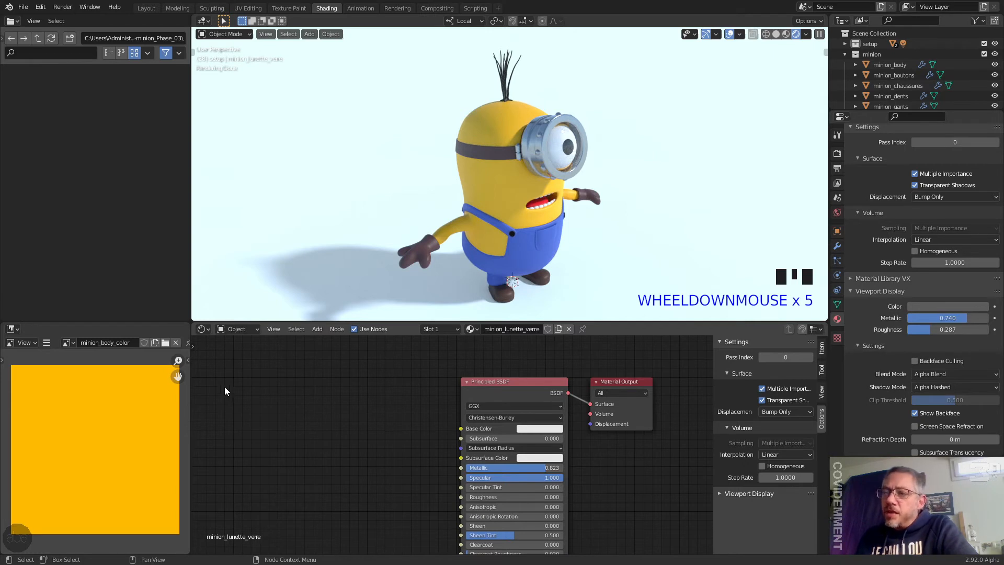
Step: Select the minion's body and start saving its minion_body_color image to disk
double_click(495, 185)
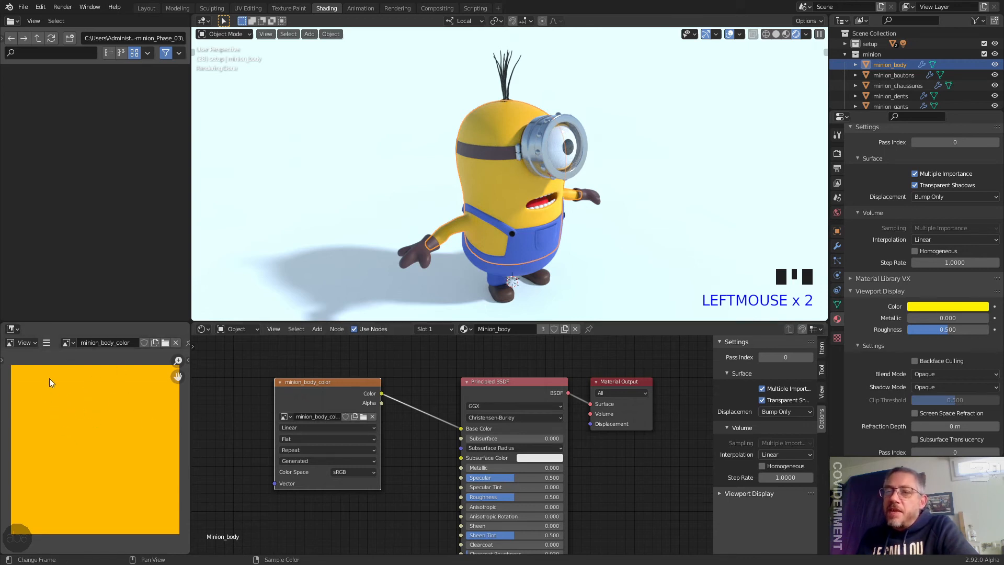
click(47, 343)
click(46, 343)
click(47, 343)
mouse_move(77, 356)
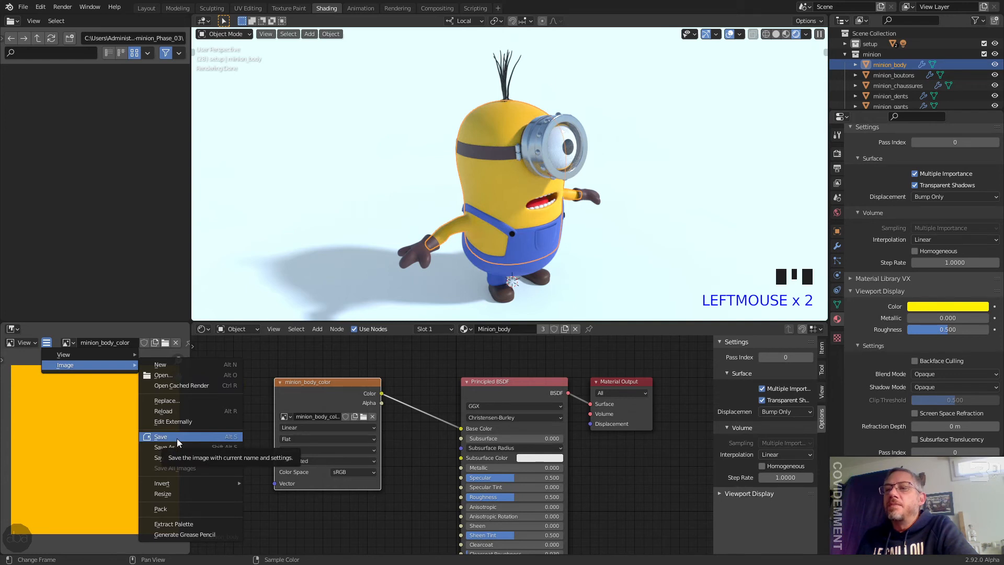
click(177, 439)
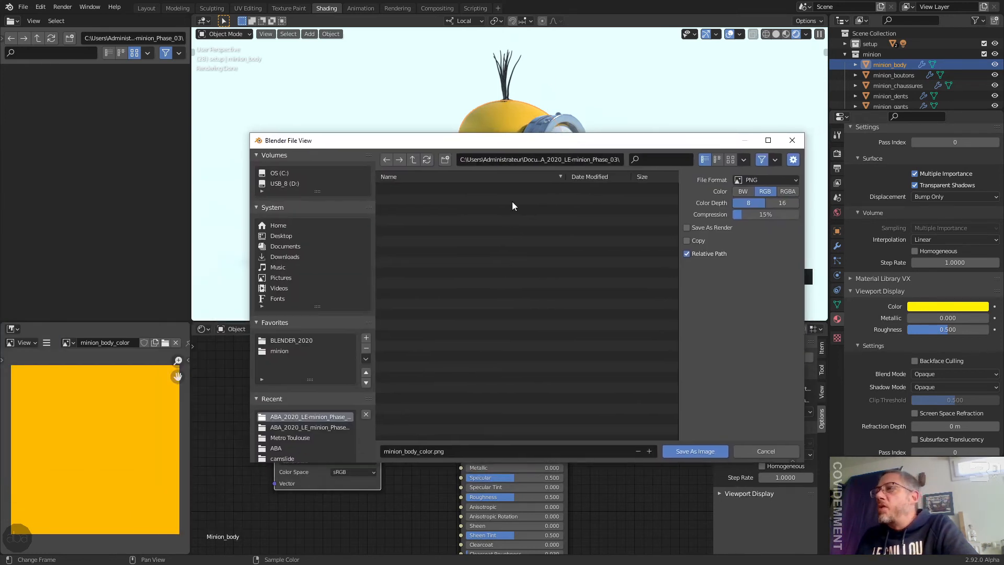
Step: Create a folder named textures in the project folder and open it as the save location
click(446, 160)
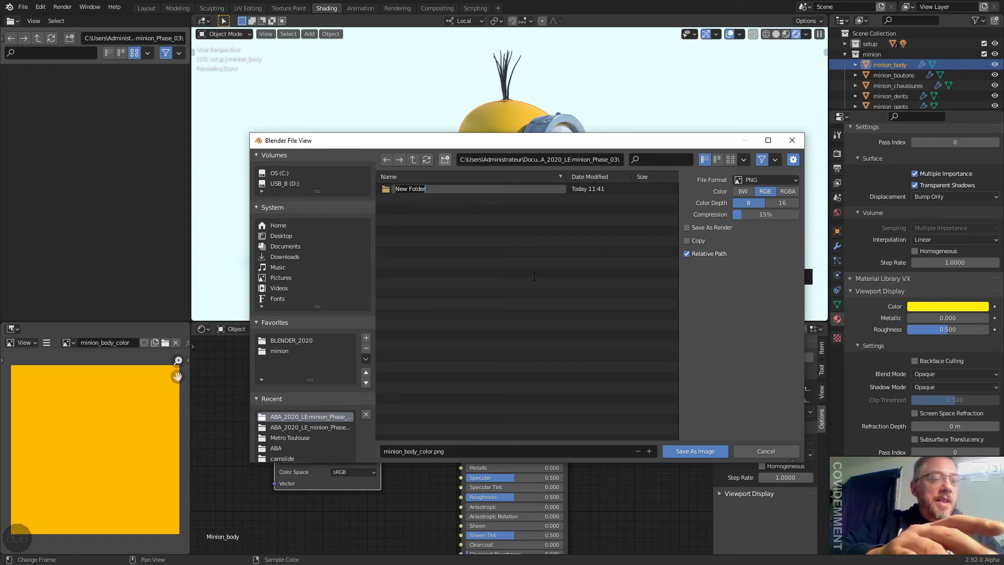
text(textures)
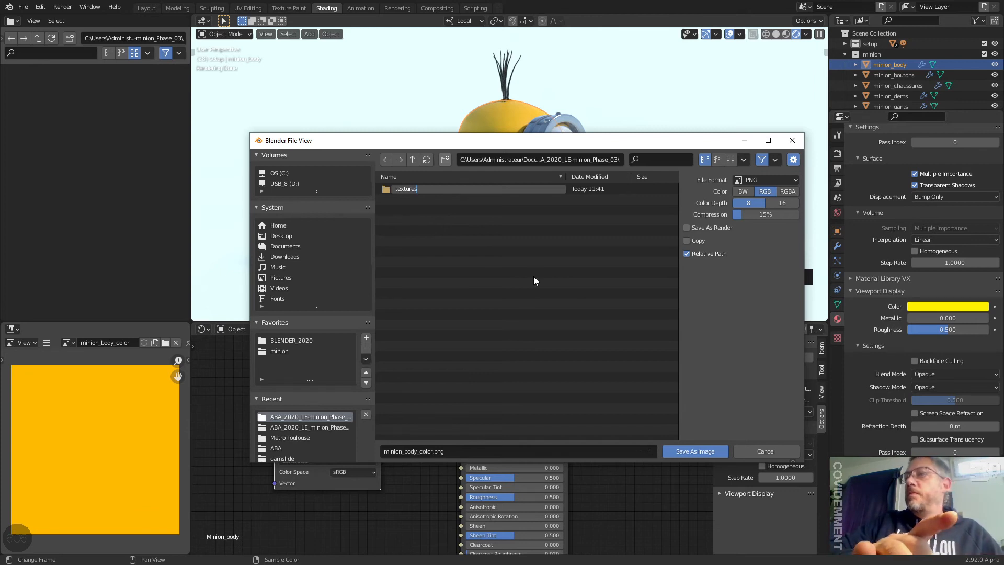
key(Return)
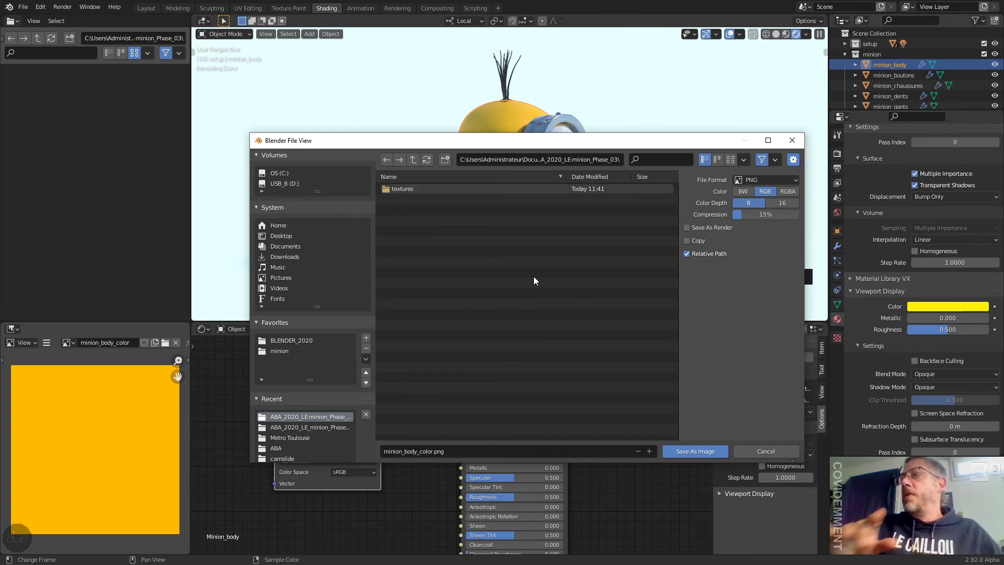
click(400, 190)
double_click(400, 188)
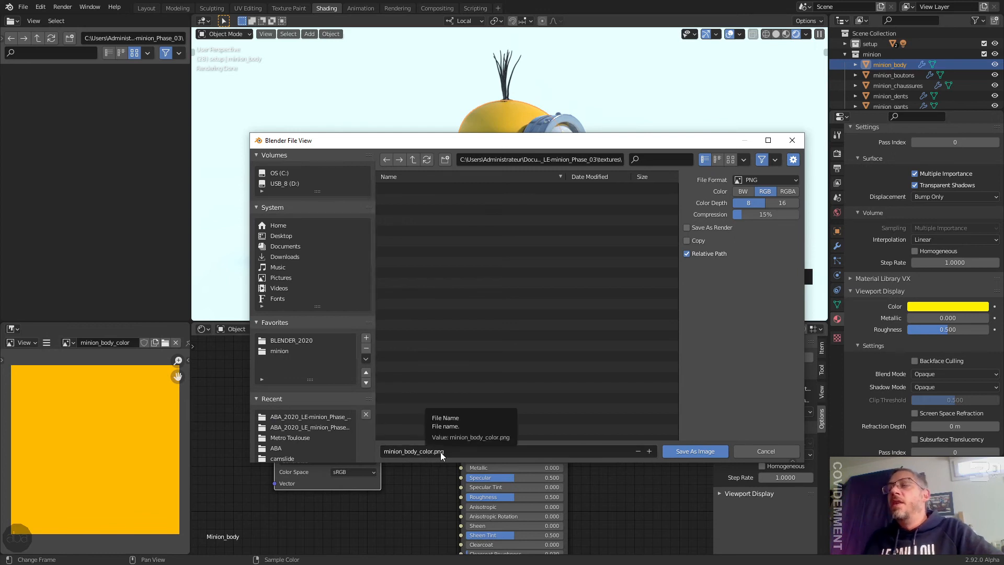
Step: Move the save dialog aside and check its file format choices, keeping PNG
drag(499, 141, 624, 65)
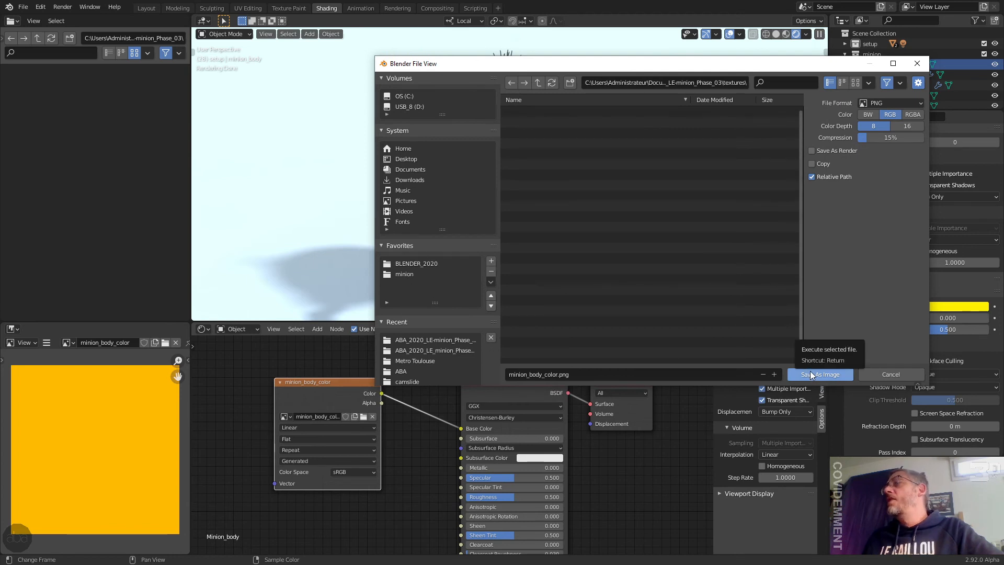
click(884, 102)
click(884, 102)
click(884, 103)
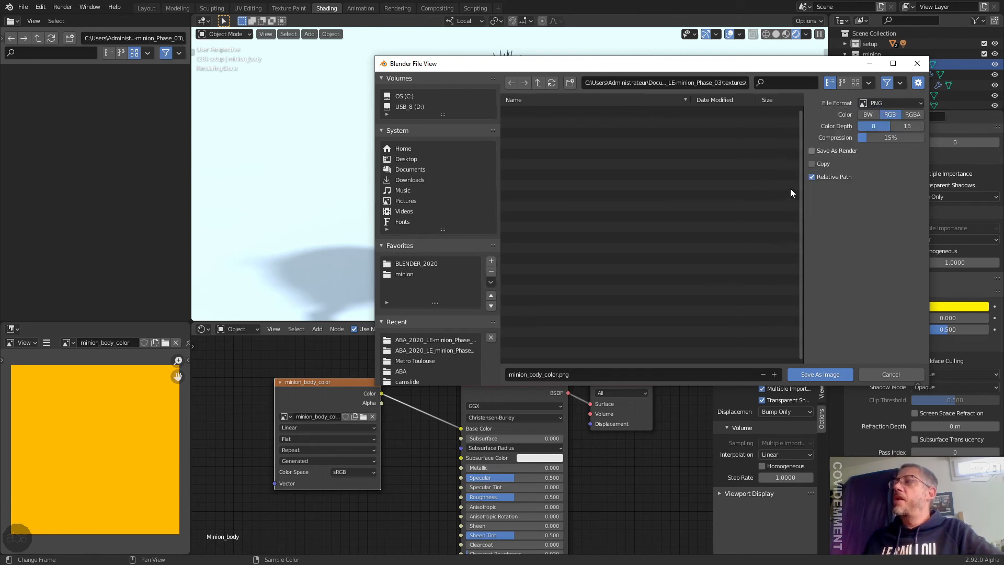
Step: Hide and restore the save dialog's export options and its list of volumes and favorites
key(n)
key(n)
key(n)
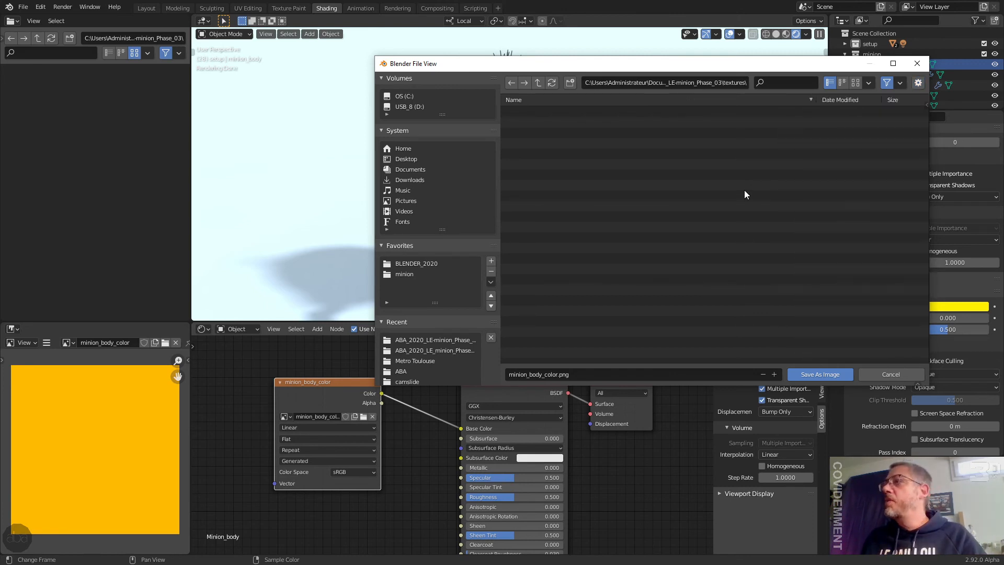
key(n)
key(n)
key(n)
key(t)
key(t)
key(t)
key(t)
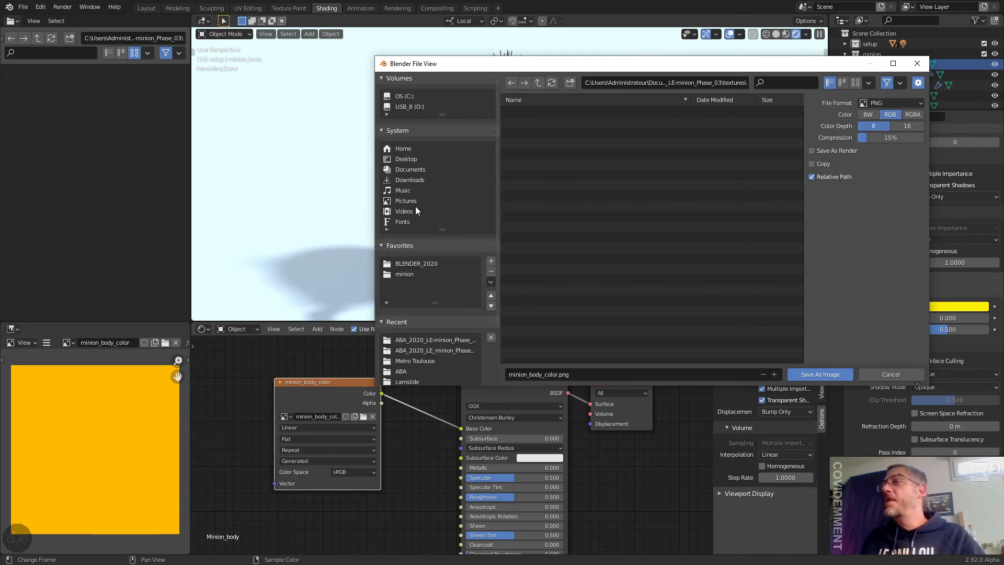
key(t)
key(t)
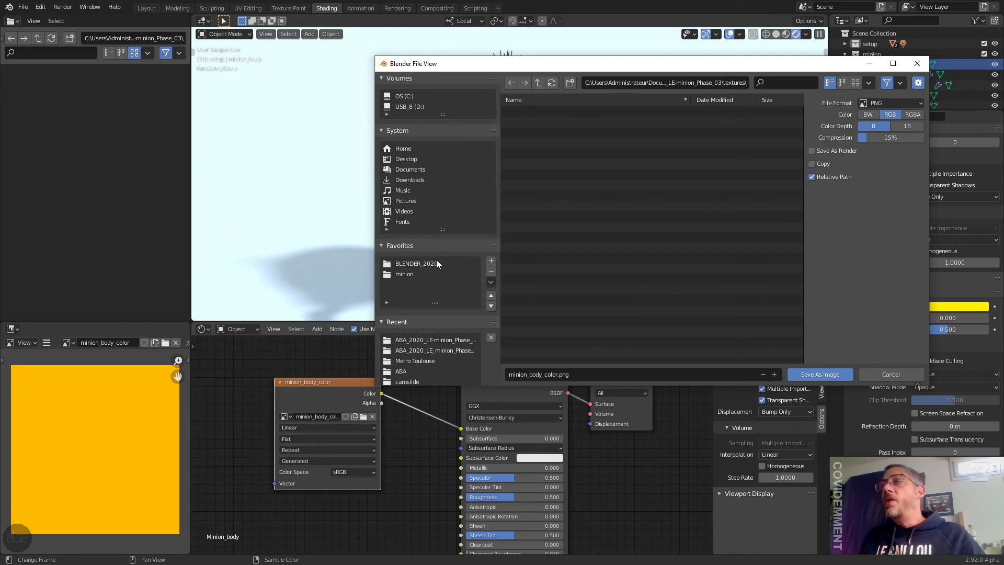
key(t)
key(t)
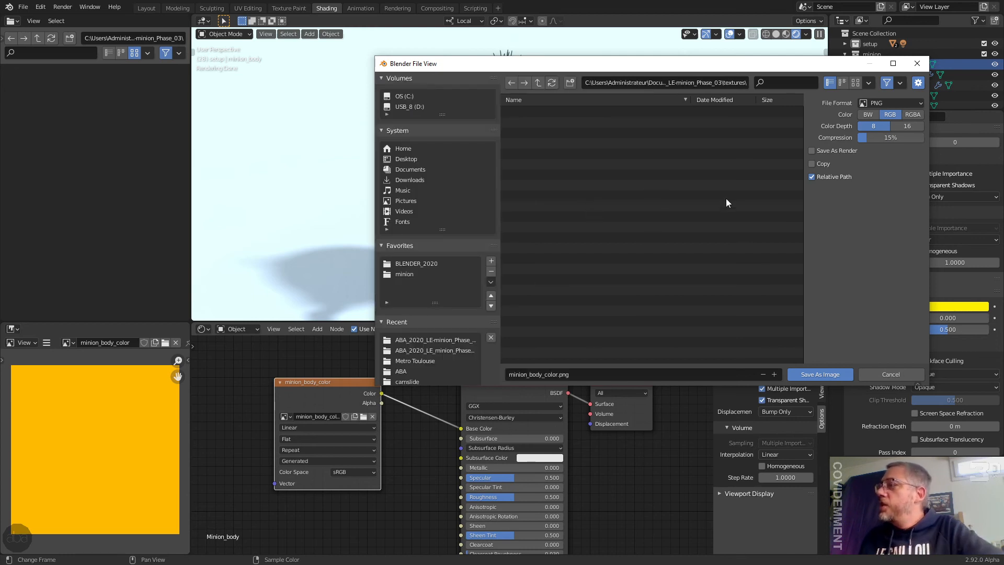
Step: Save the image as minion_body_color.png in the textures folder and select the body's image texture node
click(813, 375)
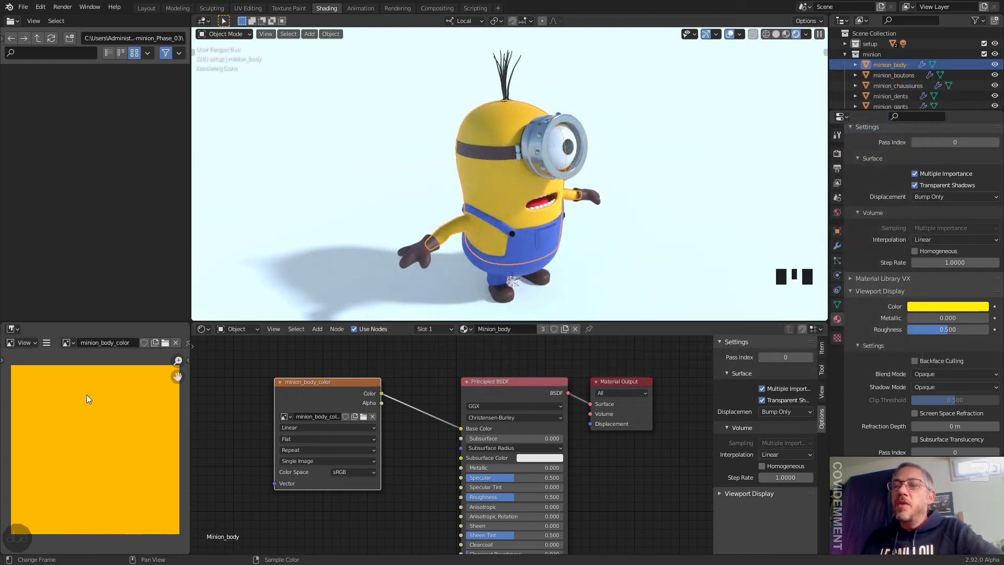
click(47, 343)
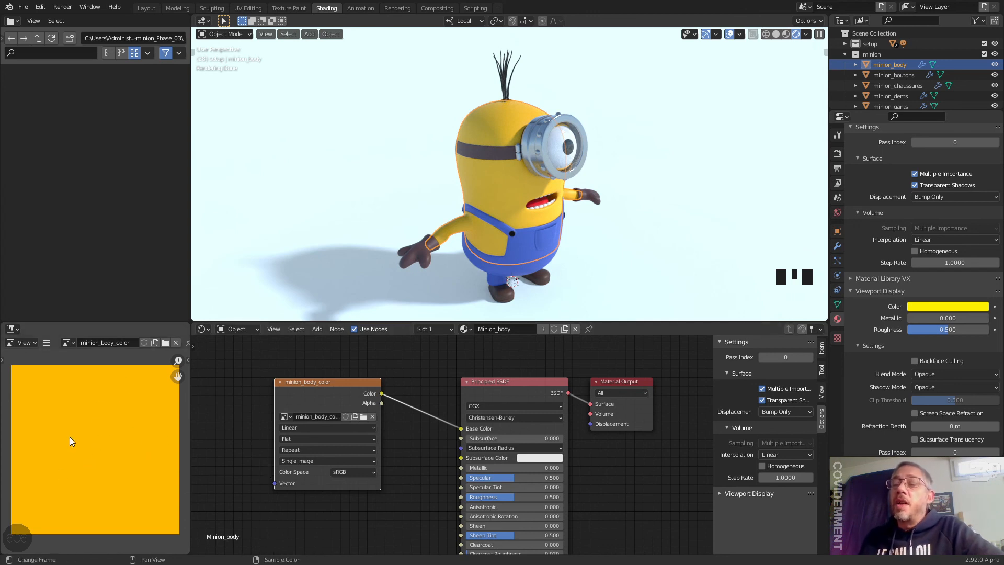
click(334, 382)
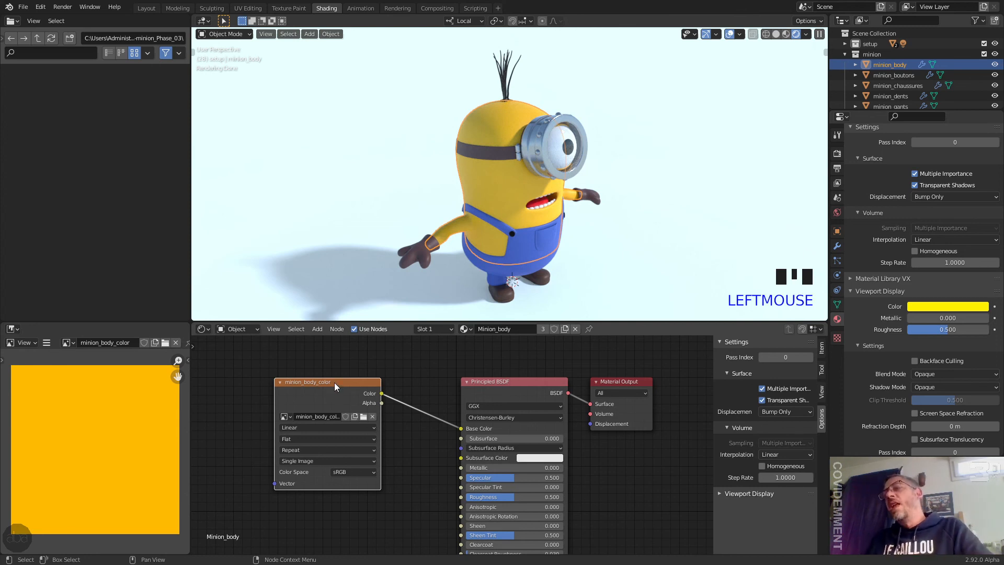